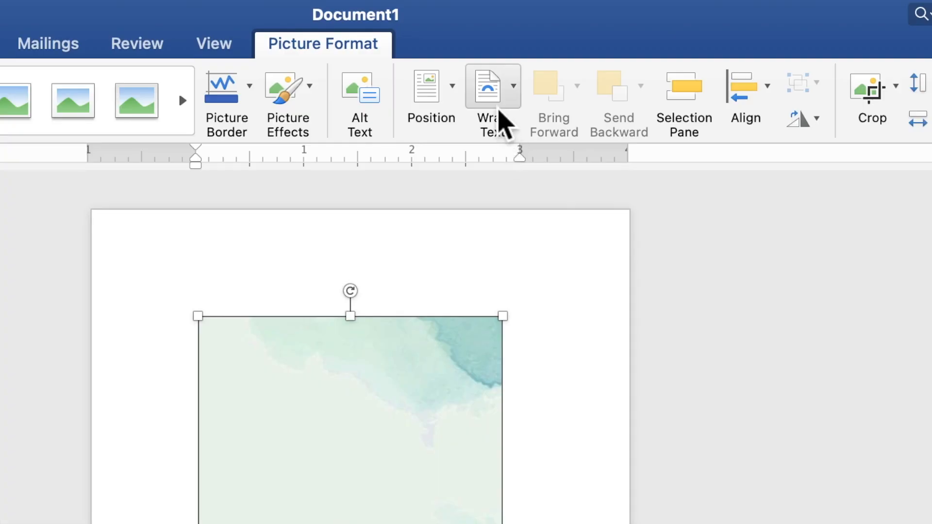
Set the butterfly picture to Behind Text and enlarge it to fill the page at 8.93" by 5.02".
click(547, 312)
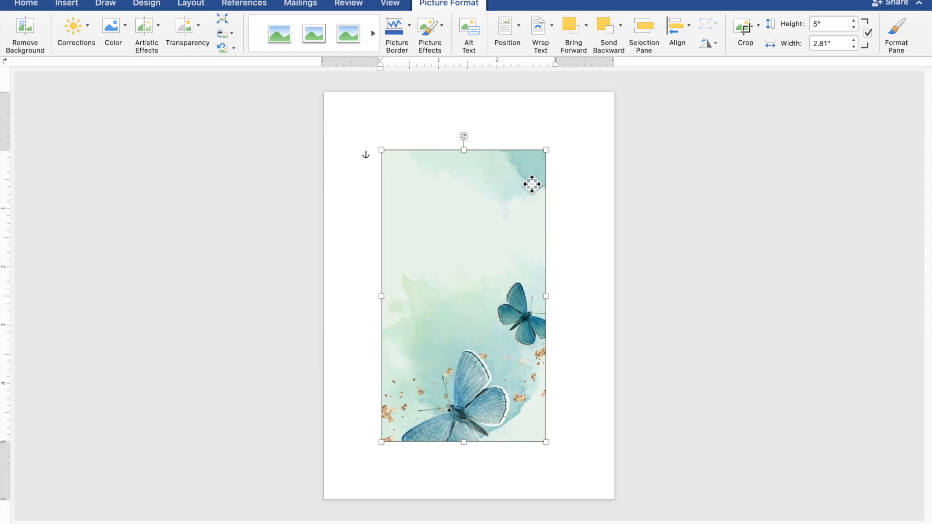
drag(533, 188, 620, 132)
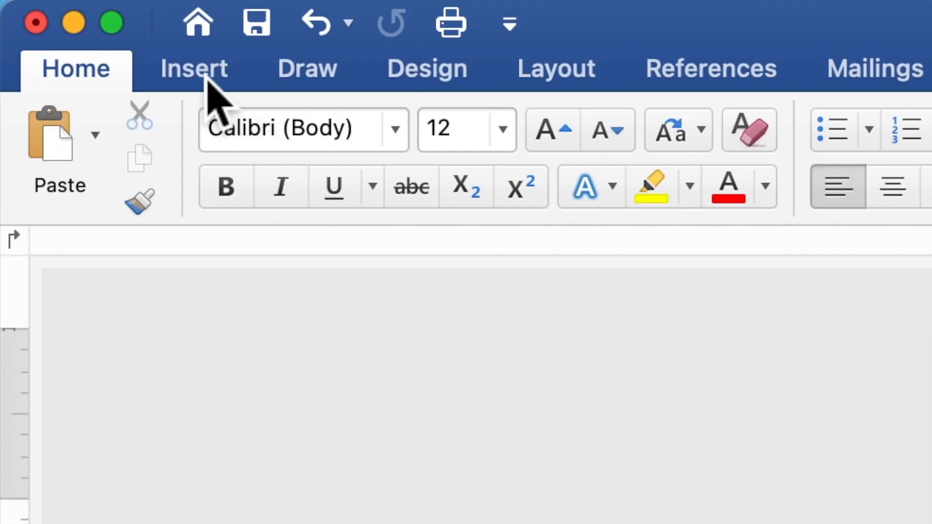
Draw a filled blue rectangle at the top-left of the page.
click(207, 78)
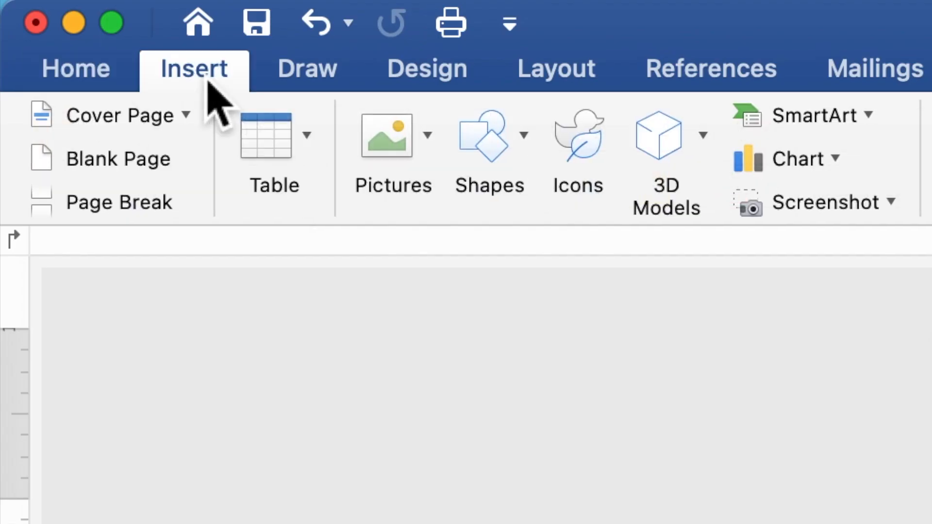
click(485, 155)
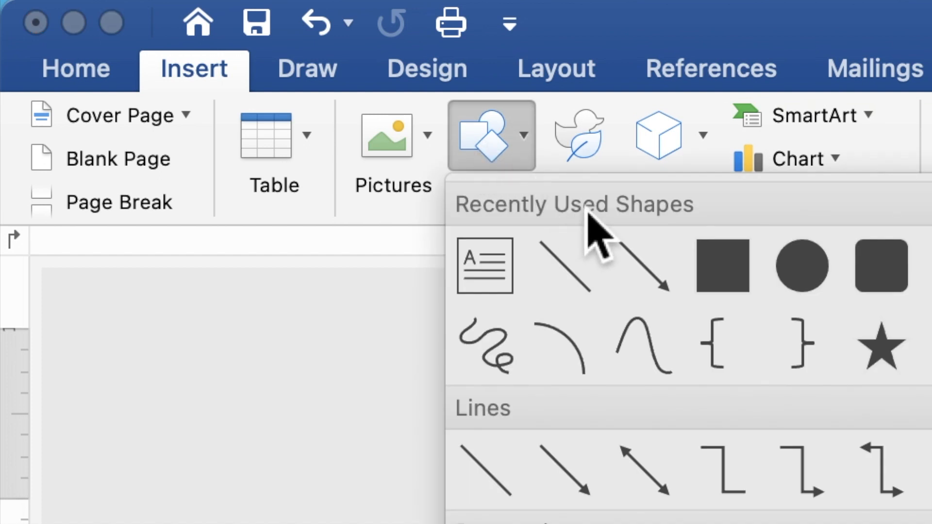
click(735, 272)
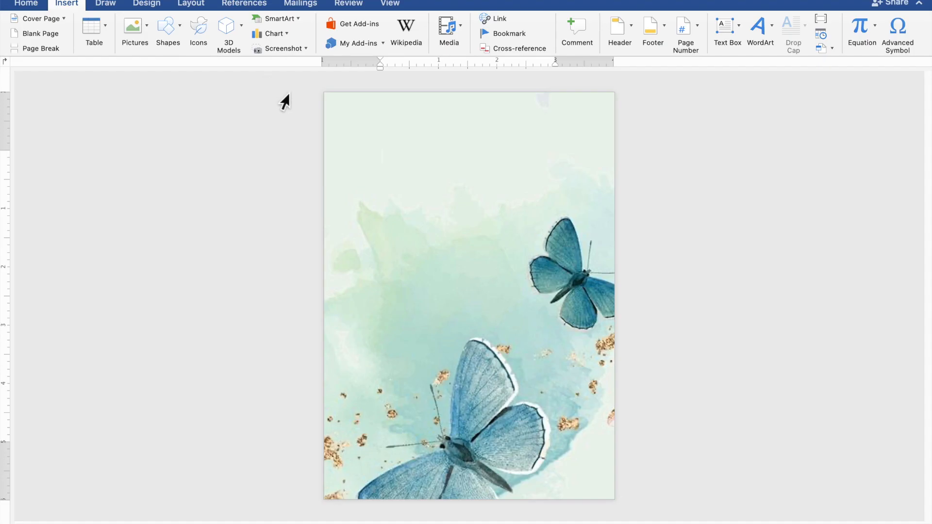
mouse_move(343, 117)
mouse_down()
mouse_move(423, 165)
mouse_move(531, 188)
mouse_up()
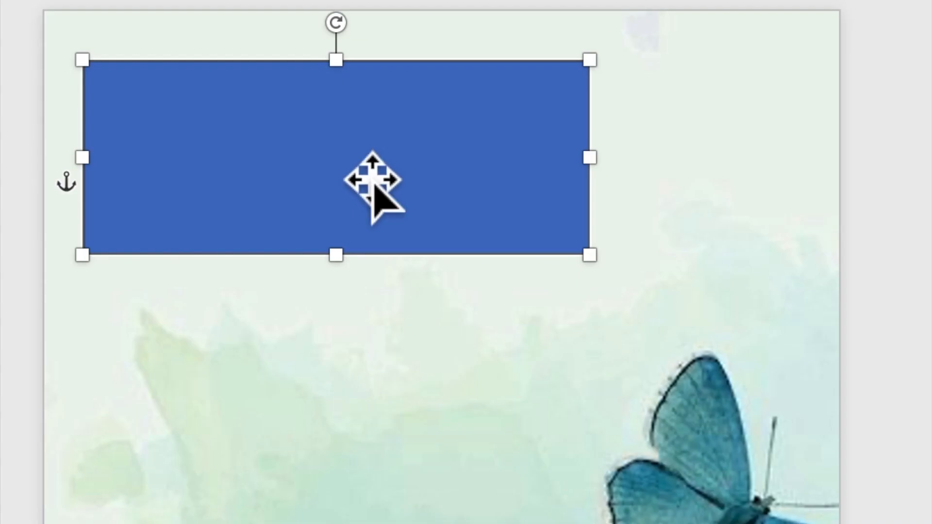
Add the text 18 inside the rectangle and select it.
right_click(437, 145)
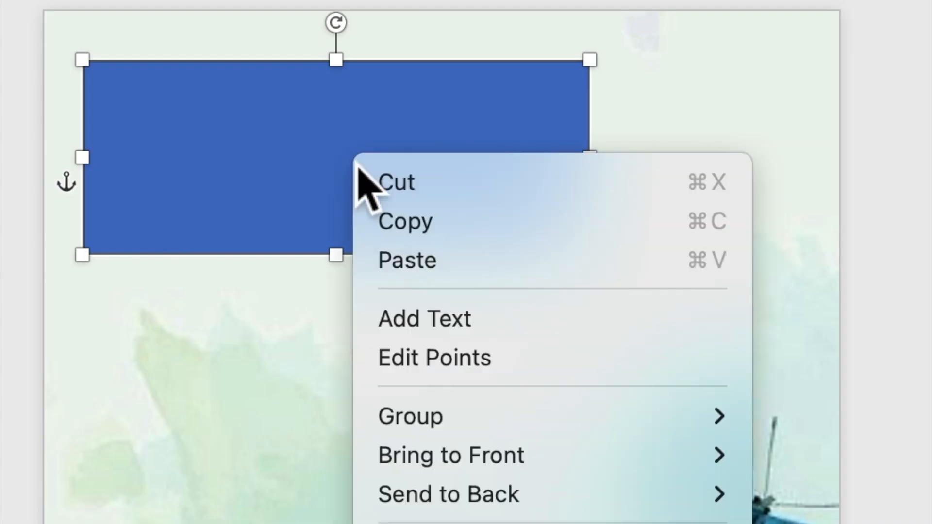
click(410, 322)
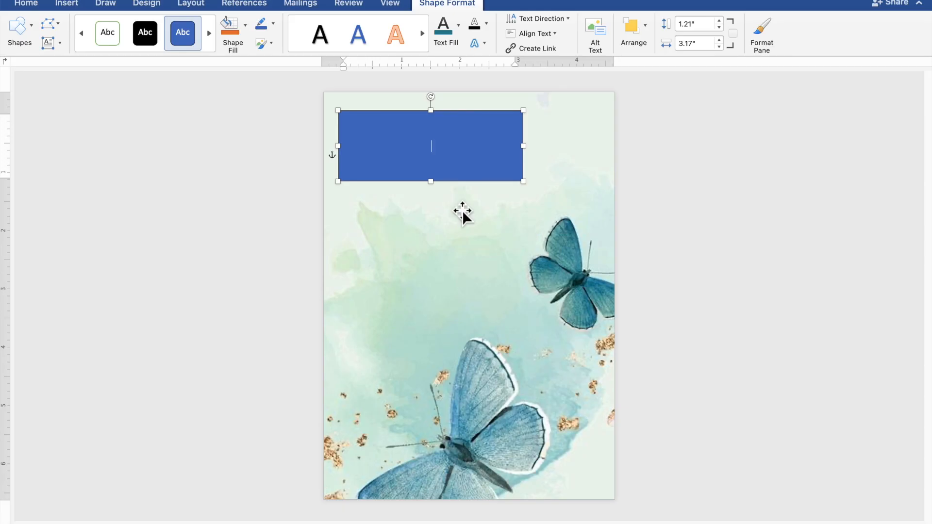
scroll(462, 210, up, 5)
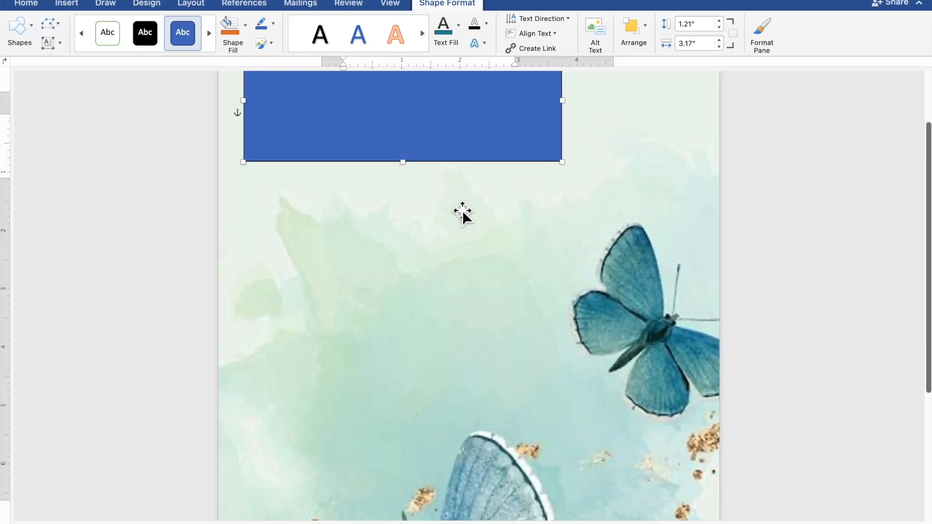
scroll(462, 211, up, 3)
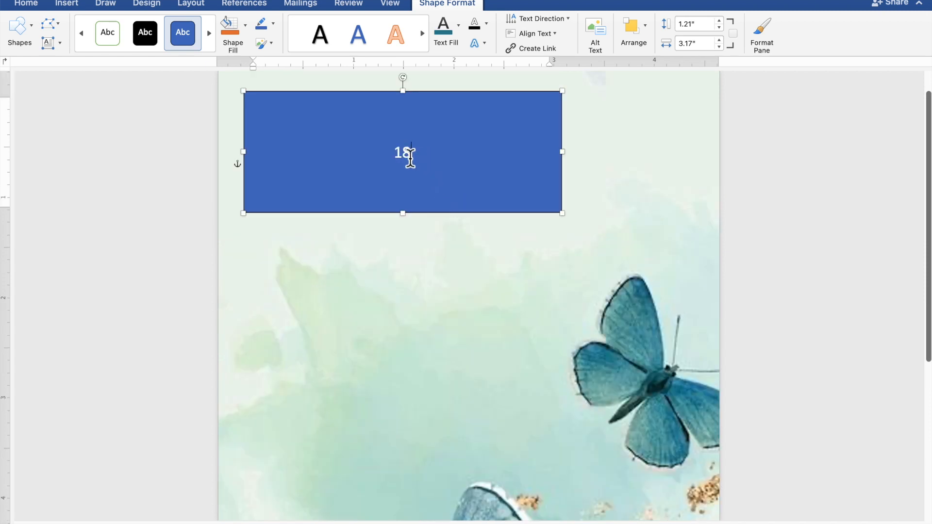
drag(412, 158, 394, 154)
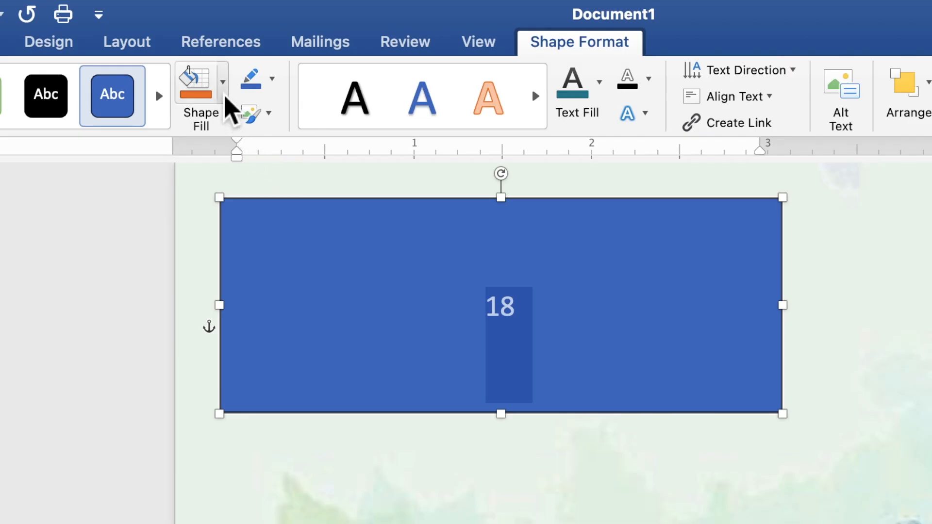
Set the rectangle to No Fill and No Outline, and colour its 18 dark teal.
click(246, 31)
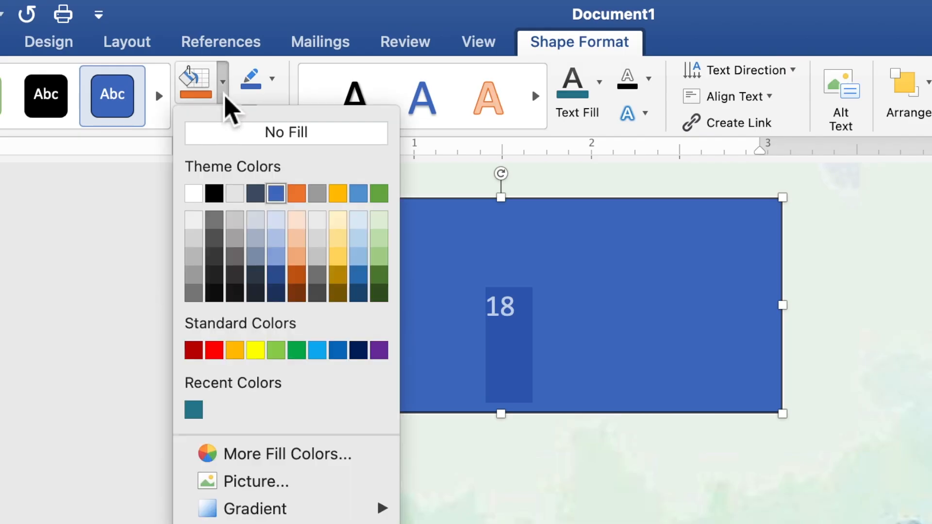
click(238, 136)
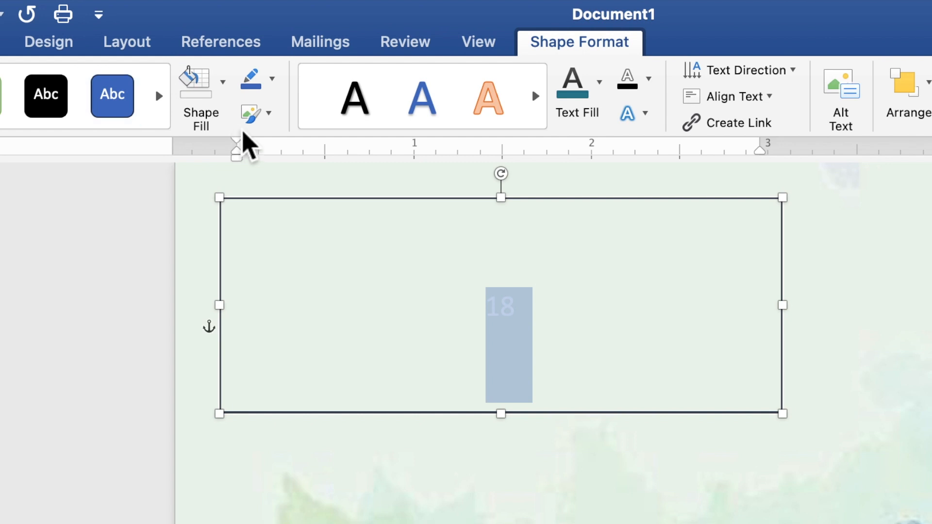
click(274, 87)
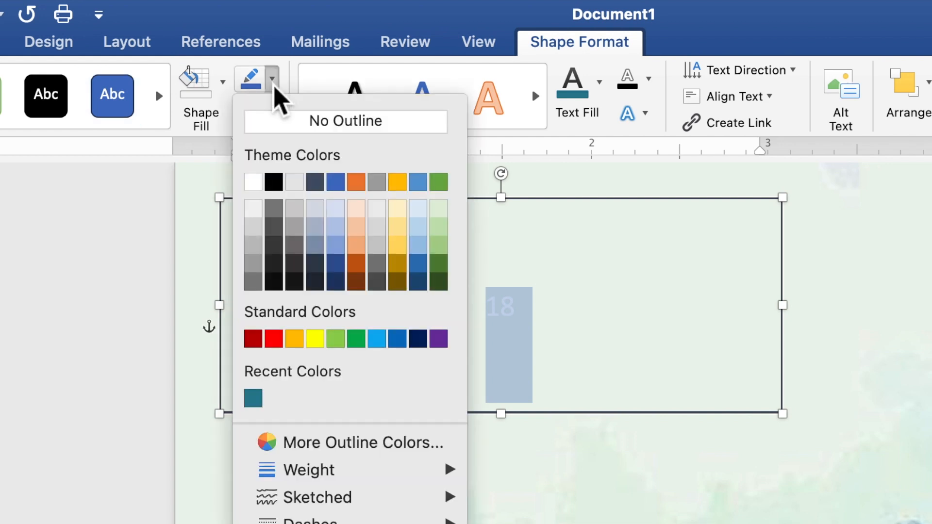
click(276, 127)
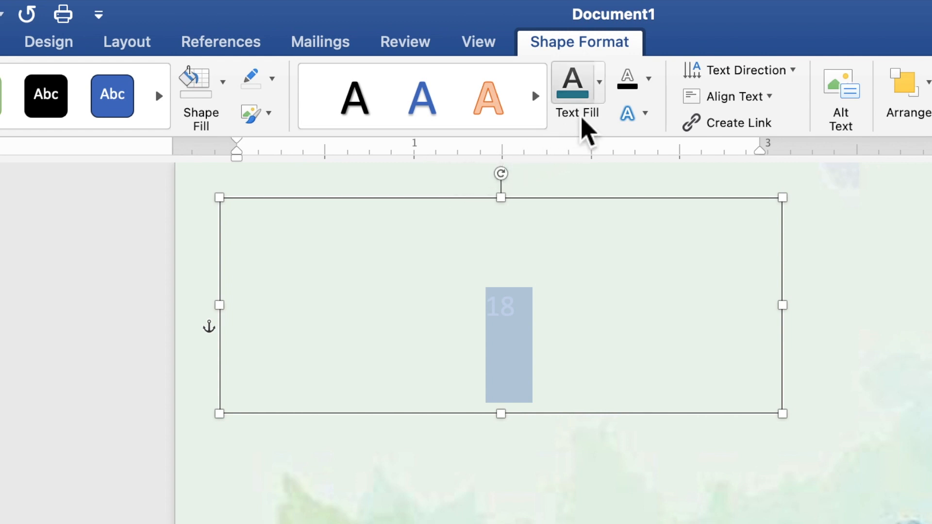
click(599, 84)
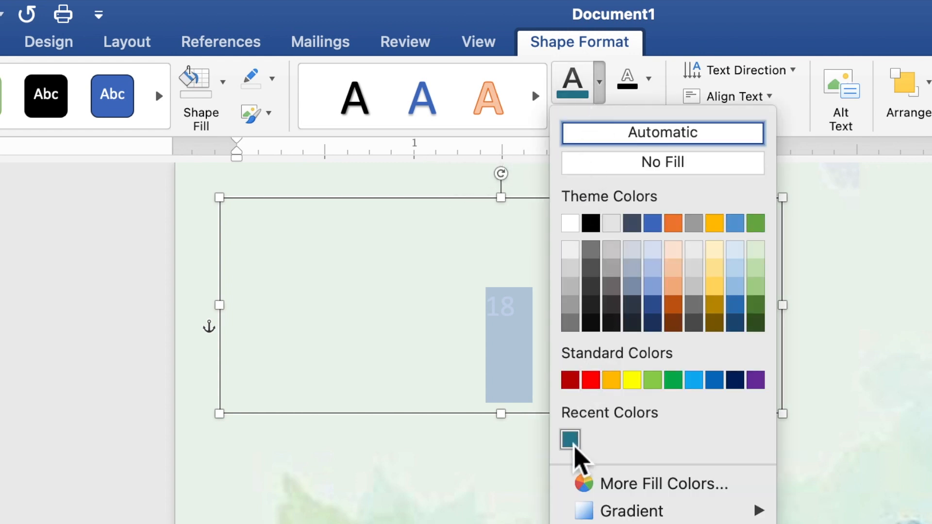
click(570, 439)
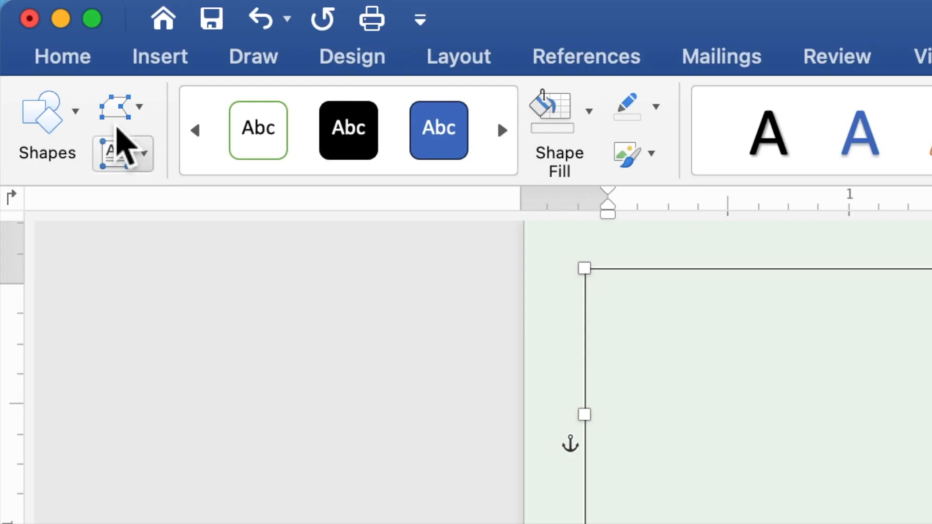
Format the 18 as bold Times New Roman at 150 pt.
click(76, 62)
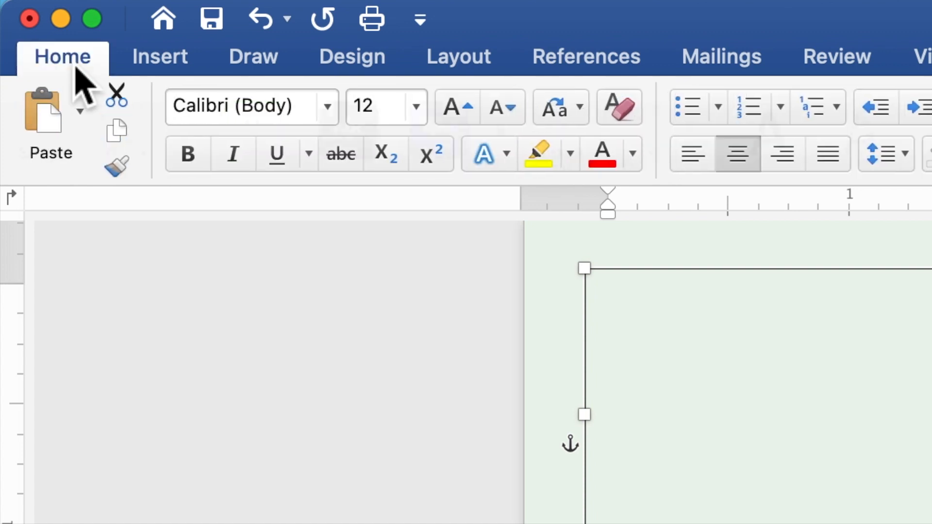
click(335, 119)
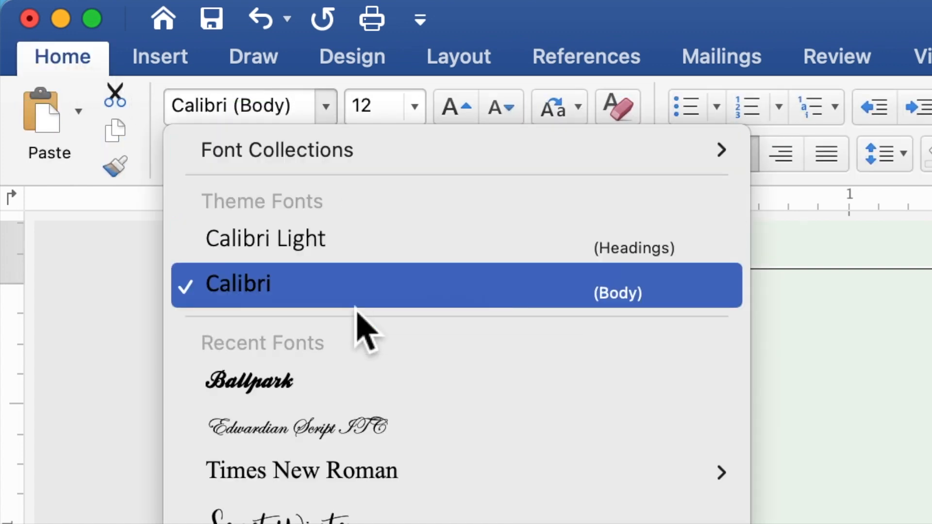
click(339, 474)
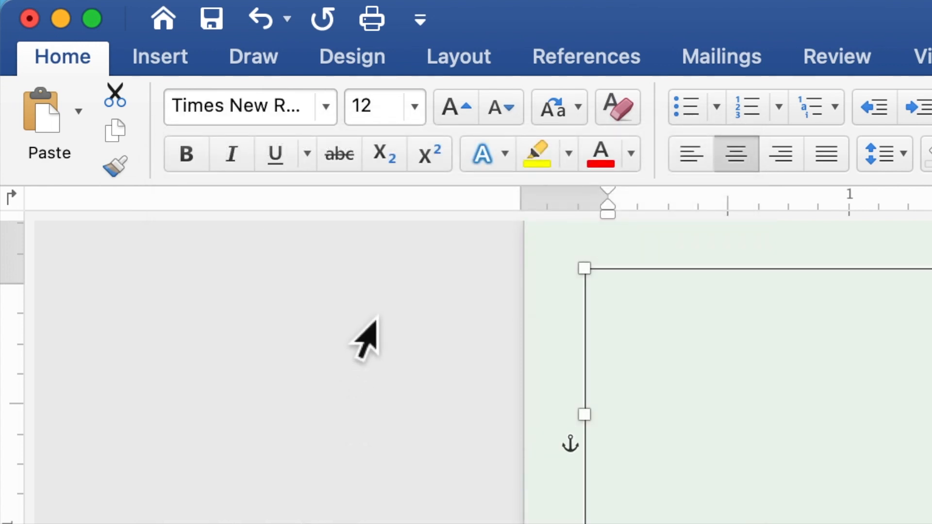
click(365, 112)
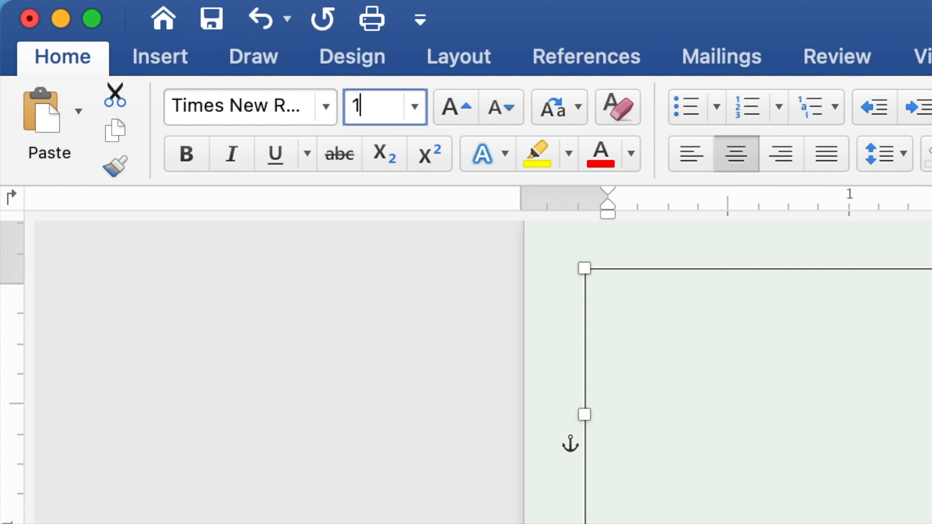
key(Return)
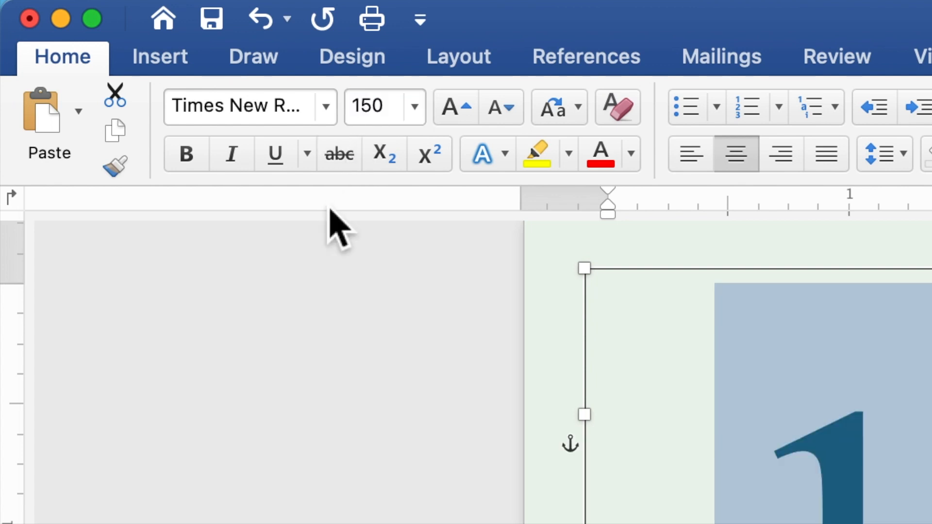
click(188, 153)
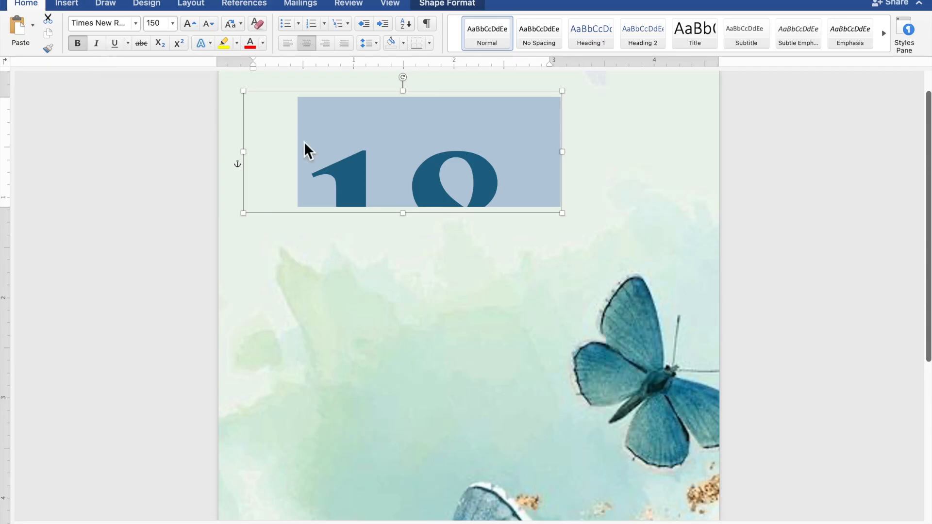
Enlarge the 18 text box to about 3.11" by 2.35" and move it to the page top.
drag(573, 224, 558, 333)
scroll(566, 335, up, 1)
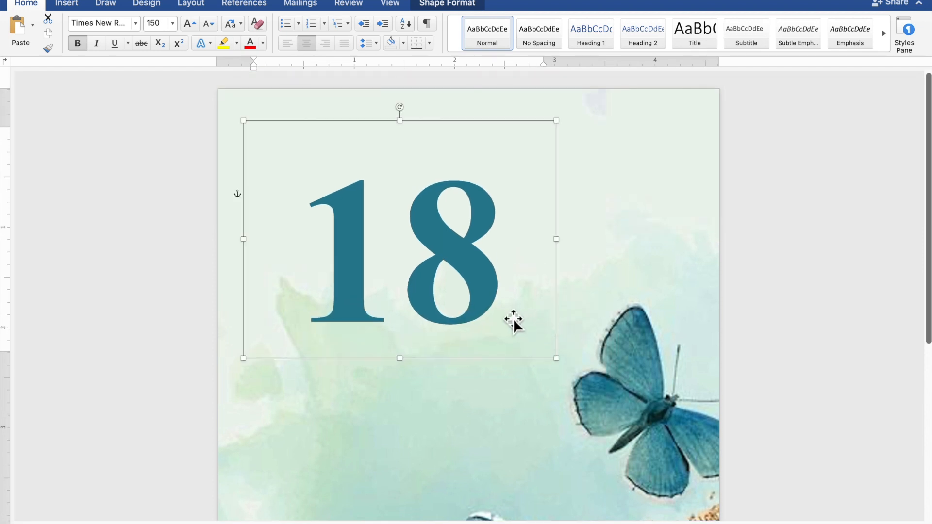
drag(478, 302, 532, 233)
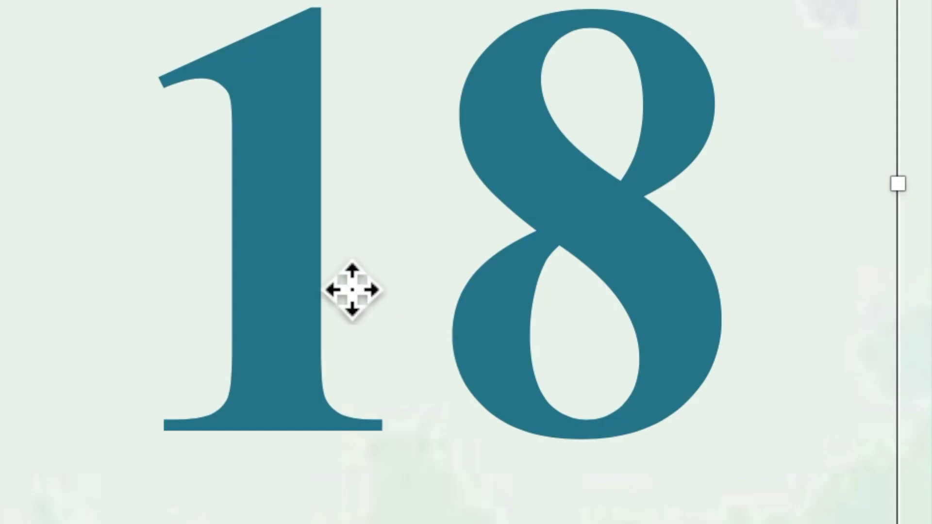
Copy and paste the 18 text box, then drag the duplicate below the original.
right_click(433, 203)
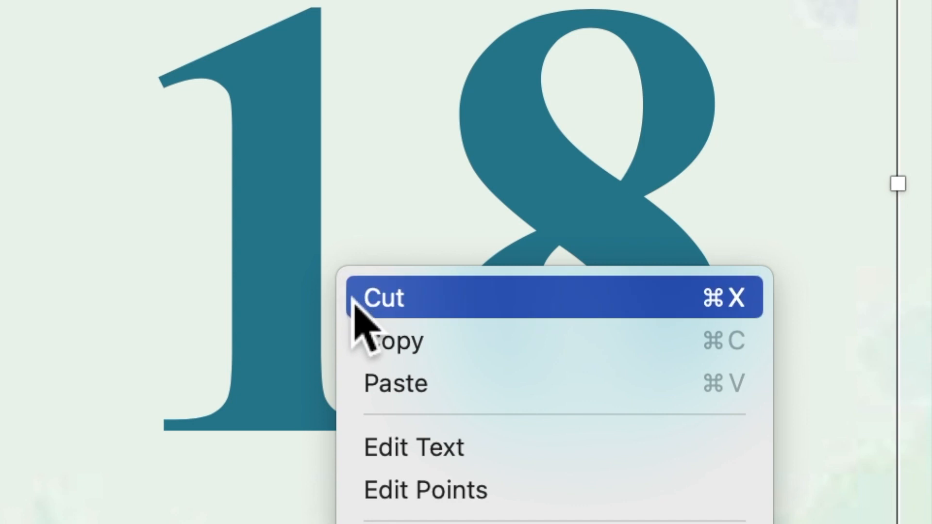
click(373, 354)
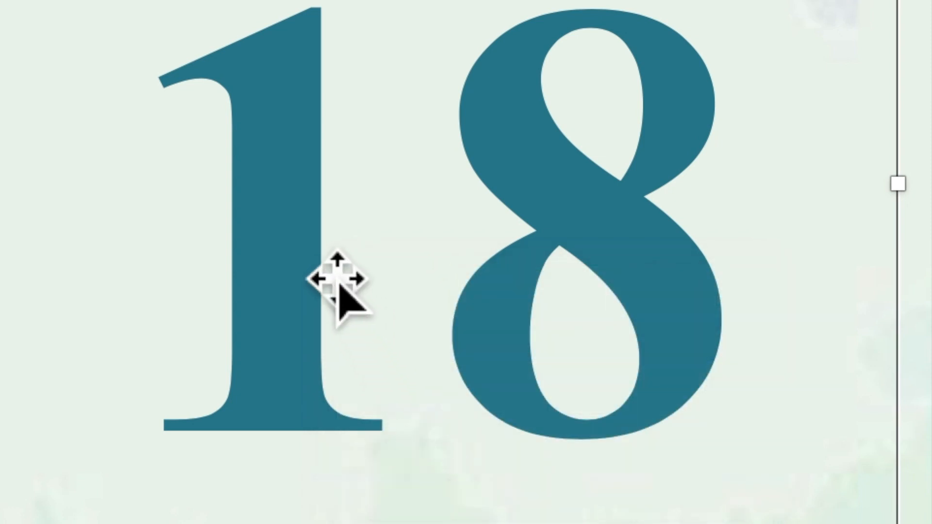
right_click(315, 248)
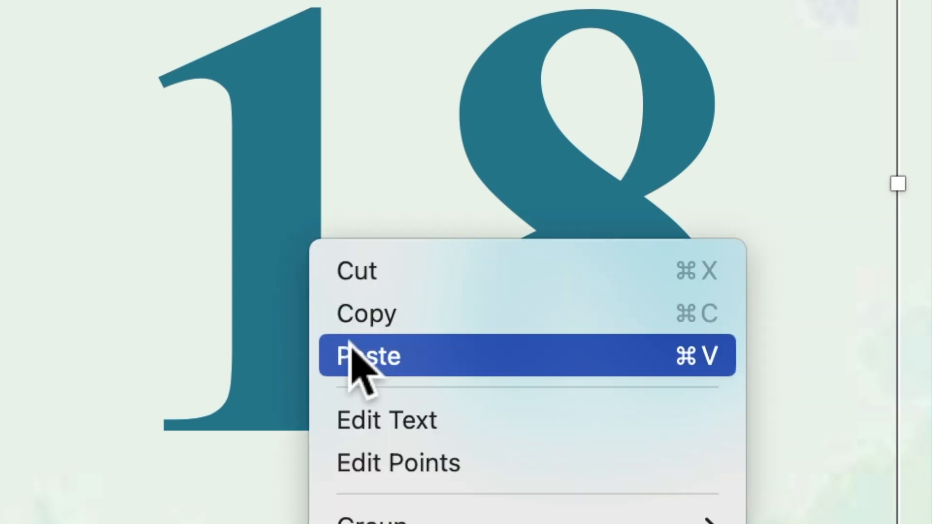
click(354, 357)
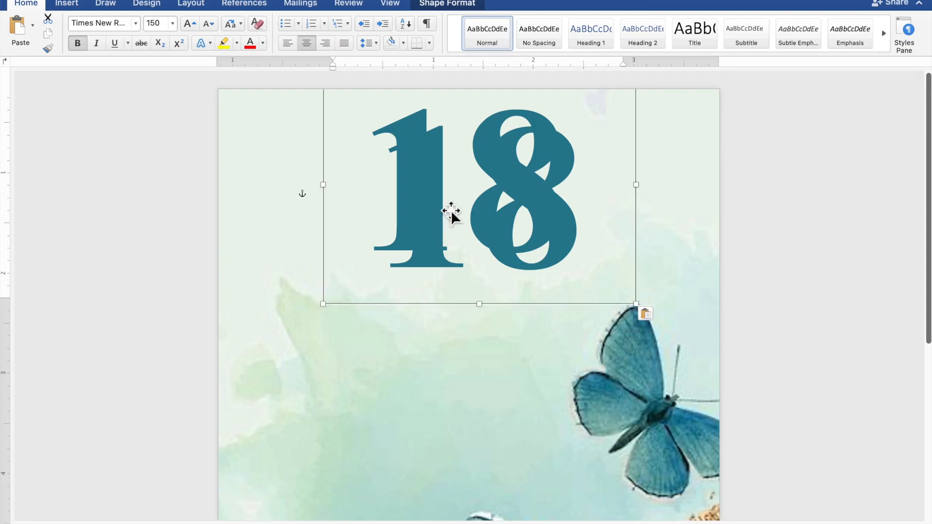
drag(457, 195, 367, 359)
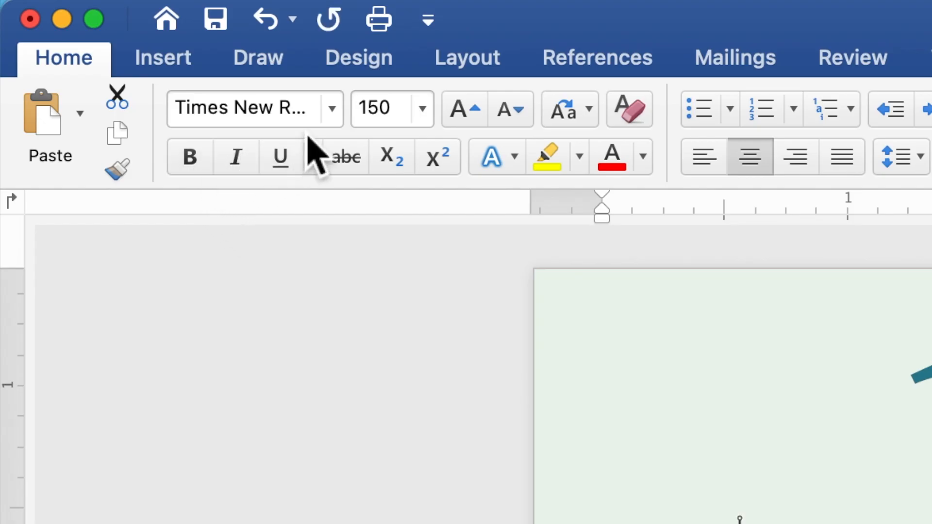
Set the duplicate text box to Edwardian Script ITC at 80 pt.
click(335, 114)
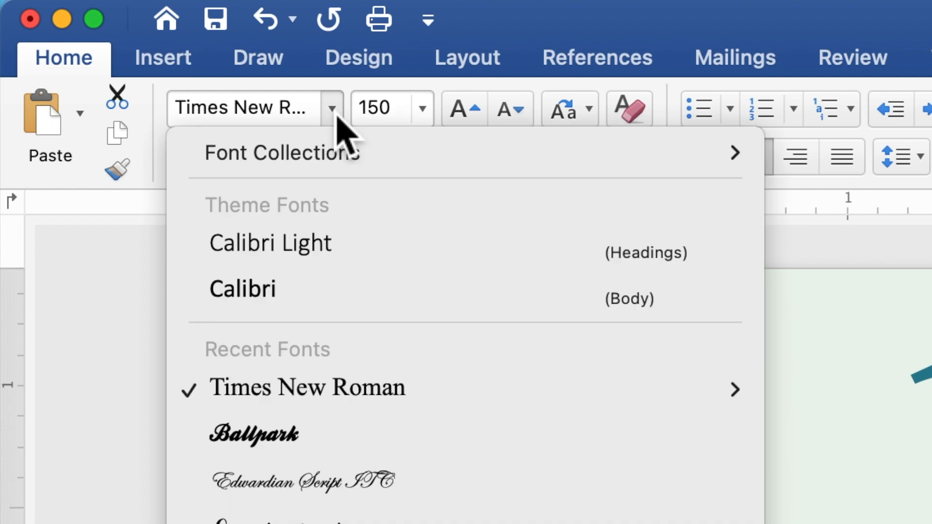
click(315, 481)
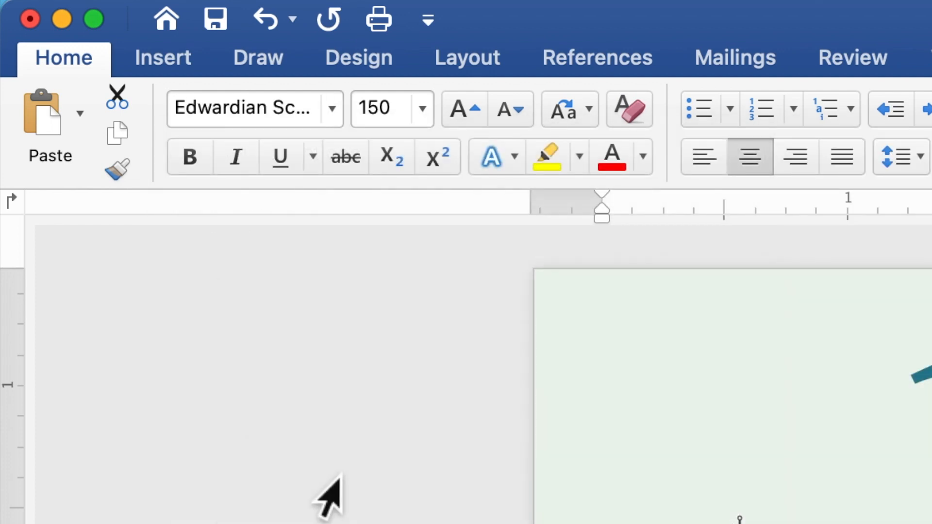
drag(396, 106, 353, 123)
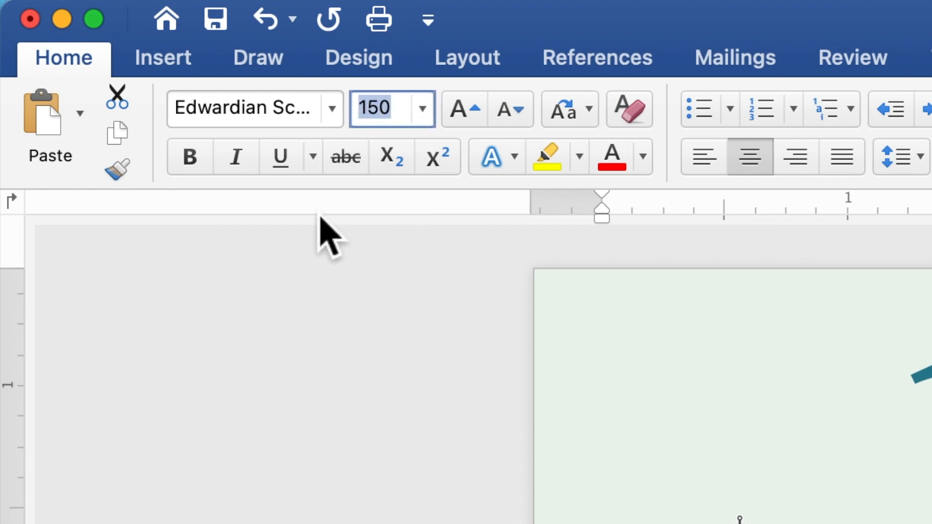
text(80)
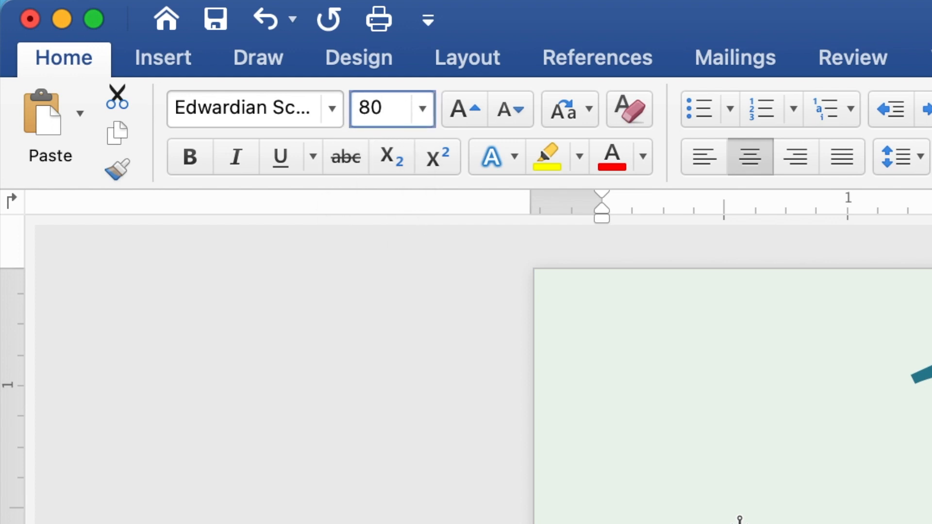
key(Return)
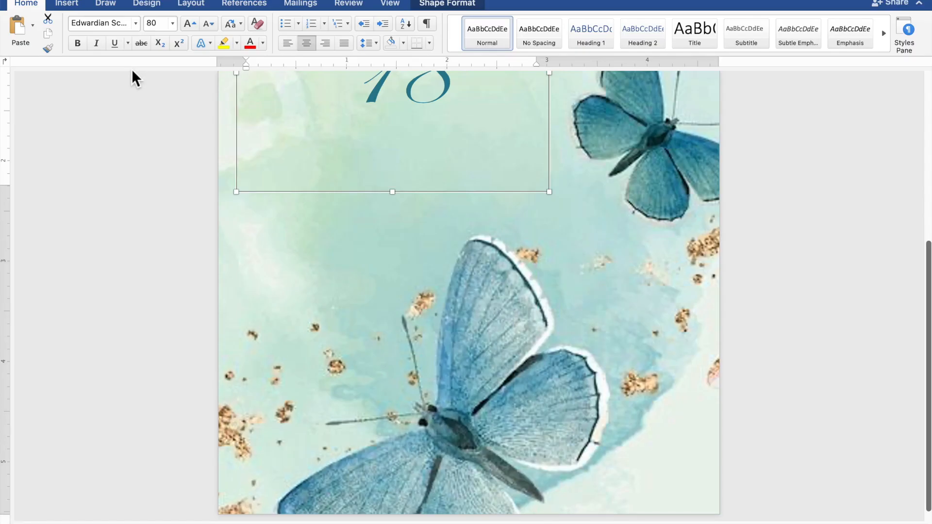
Replace the duplicate's 18 with the word 'eighteen' and select it.
scroll(334, 165, up, 6)
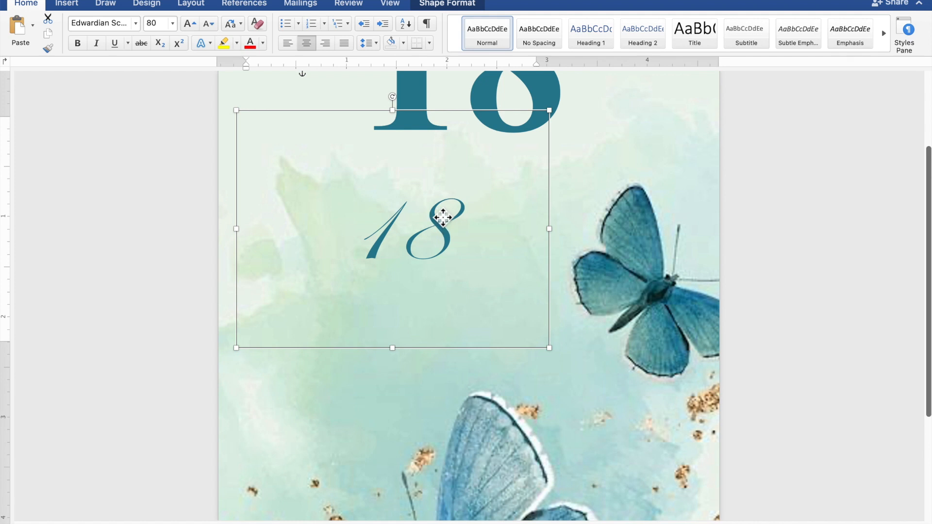
drag(445, 227, 386, 228)
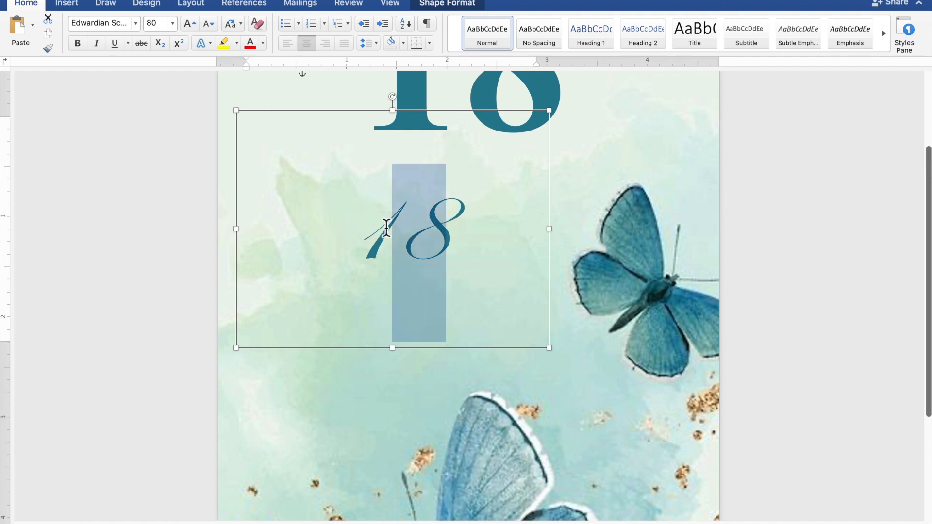
double_click(387, 228)
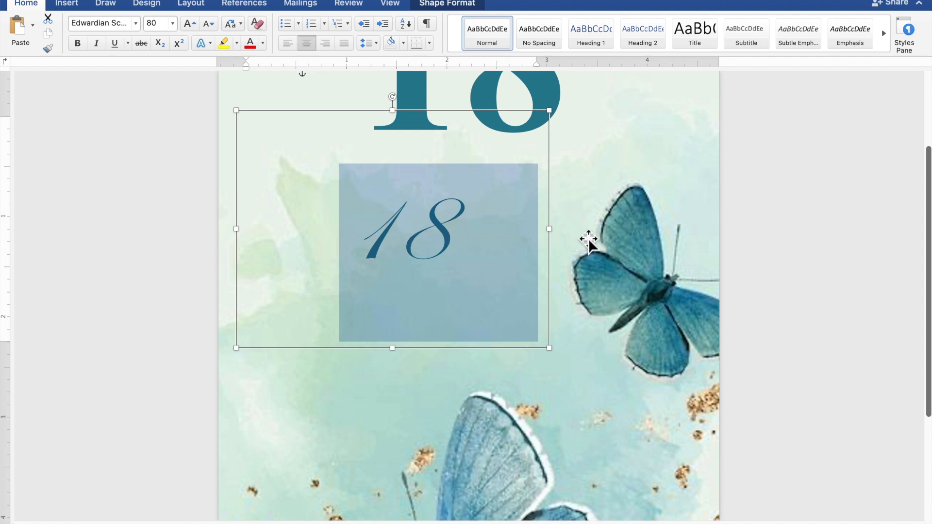
text(ei)
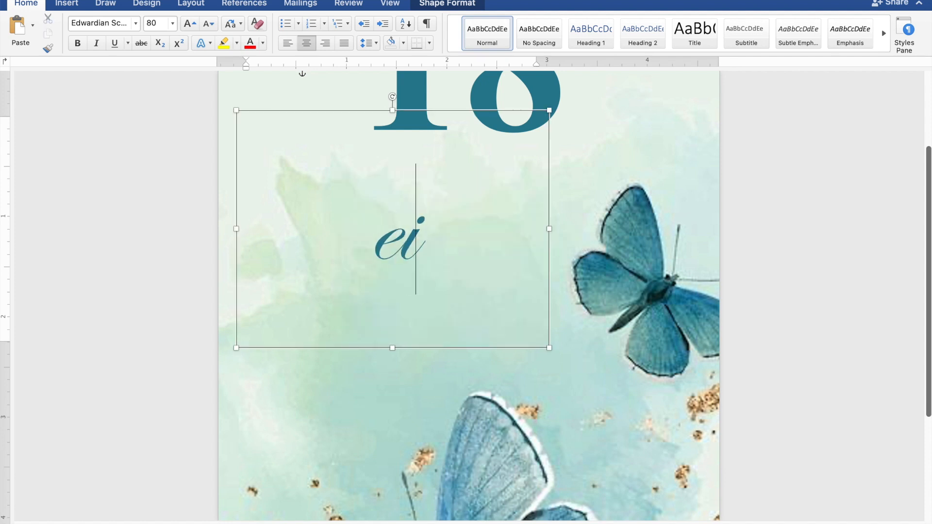
text(ght)
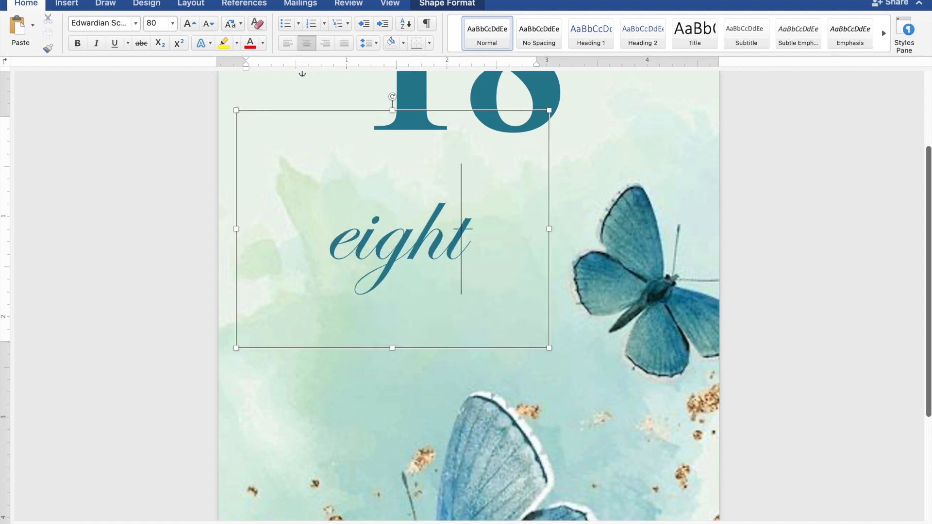
text(een)
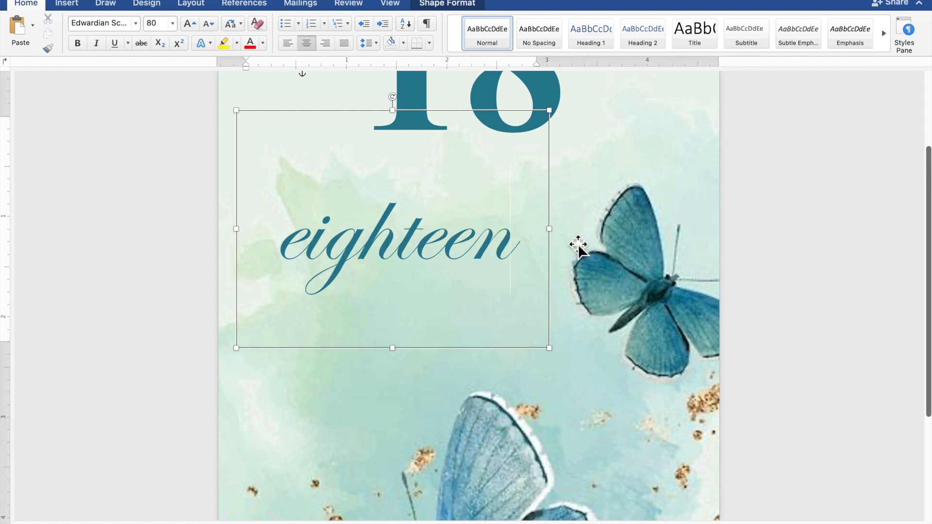
drag(528, 248, 283, 236)
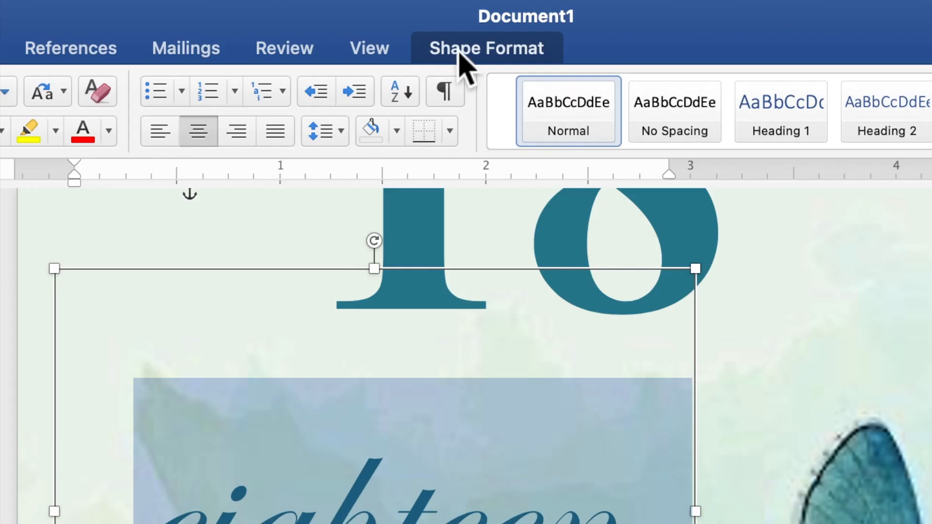
Set the Text Fill of 'eighteen' to the white theme colour.
click(461, 55)
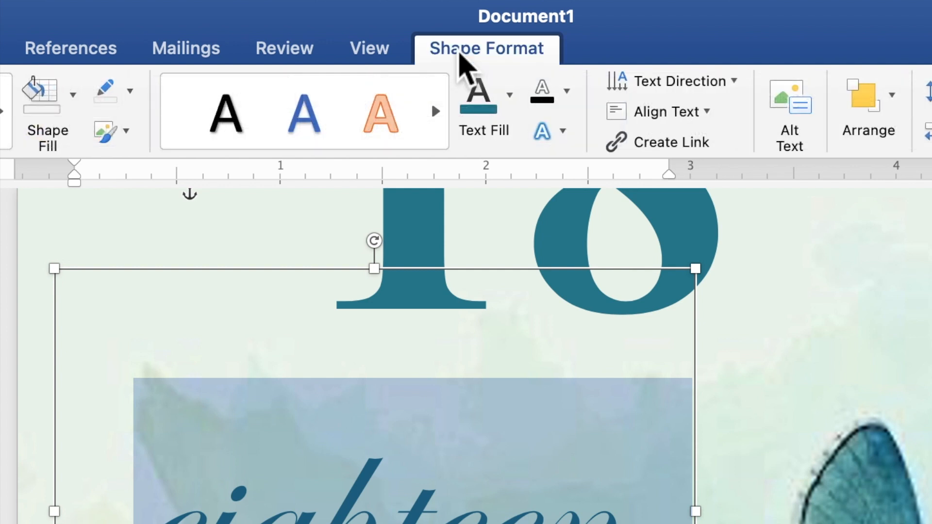
click(510, 95)
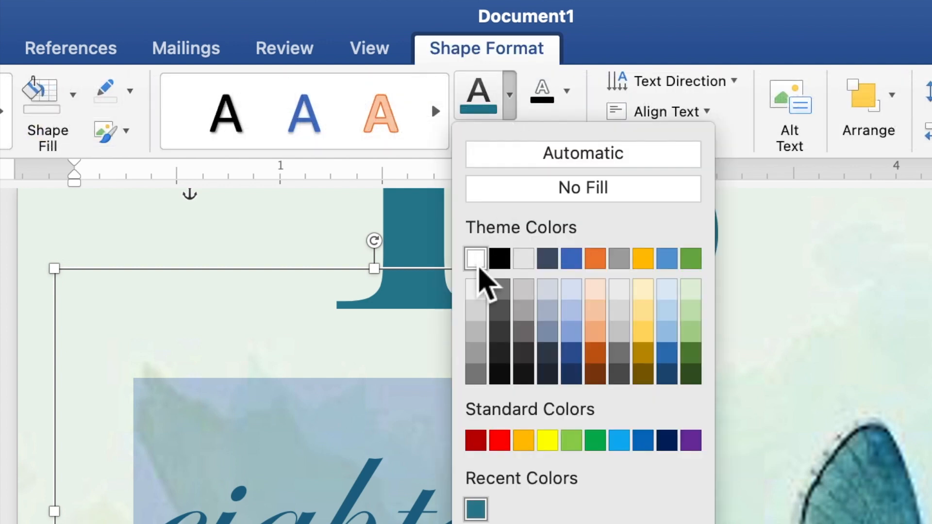
click(478, 267)
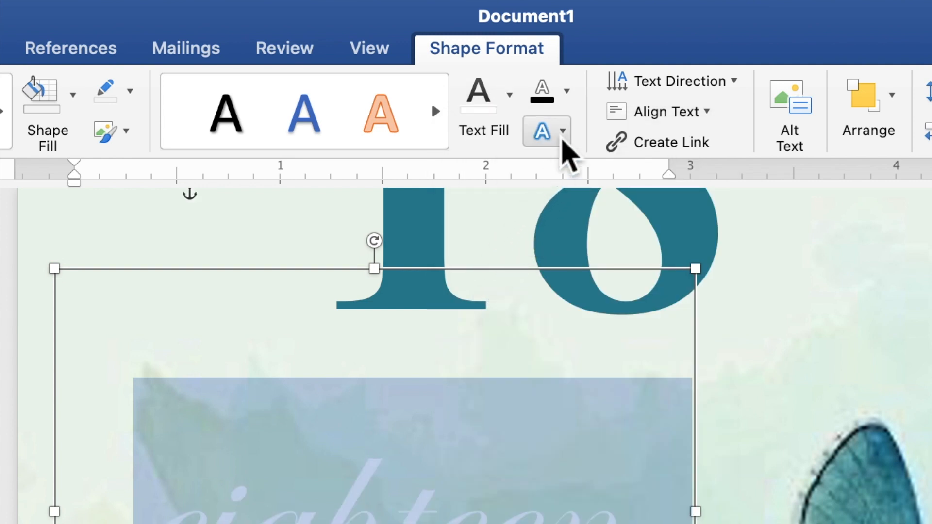
Apply a glow to 'eighteen' using the recent teal colour.
click(562, 136)
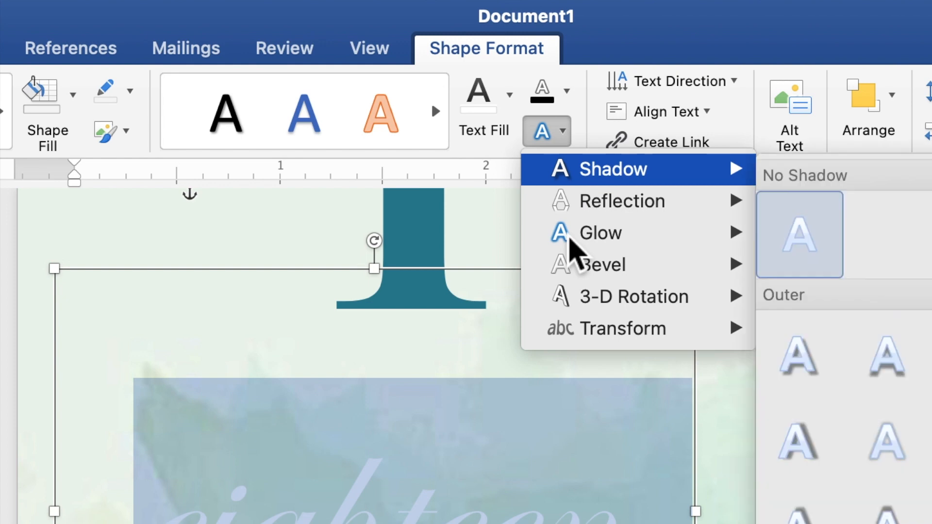
mouse_move(577, 244)
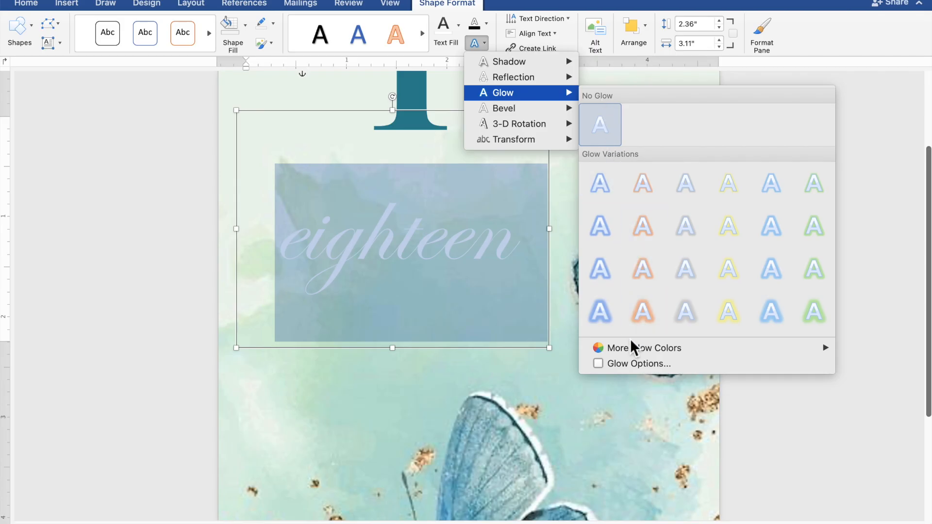
mouse_move(624, 354)
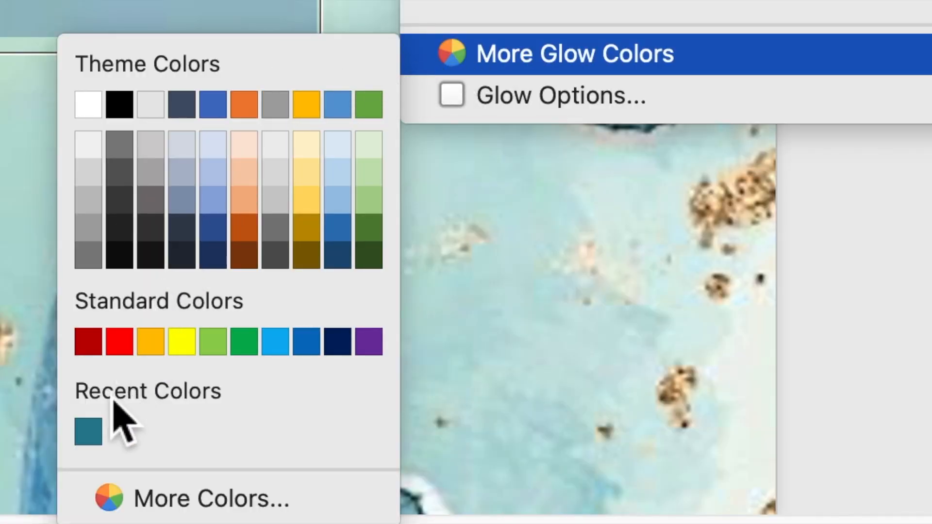
click(95, 433)
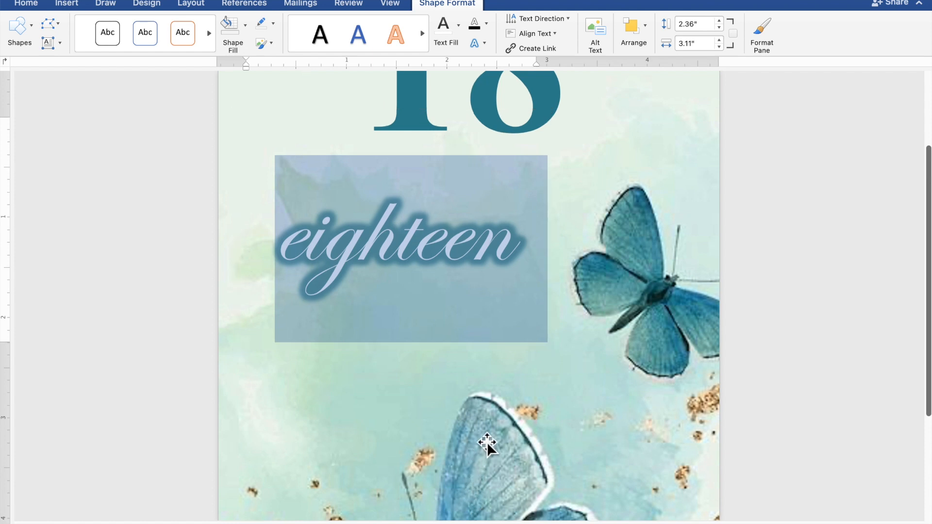
scroll(483, 442, up, 5)
scroll(481, 436, up, 1)
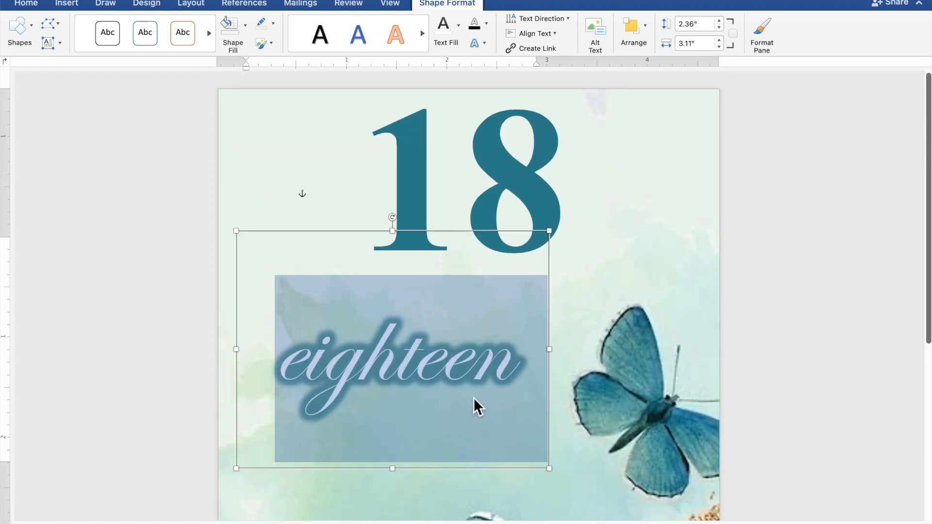
Shorten the 'eighteen' box to 1.81" tall and lay it across the middle of the 18.
drag(395, 243, 395, 294)
drag(395, 380, 462, 170)
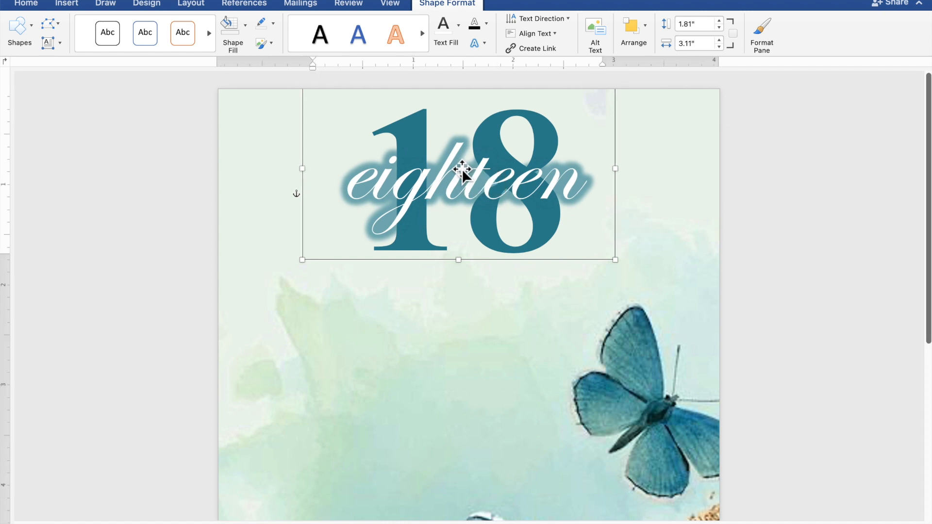
click(788, 204)
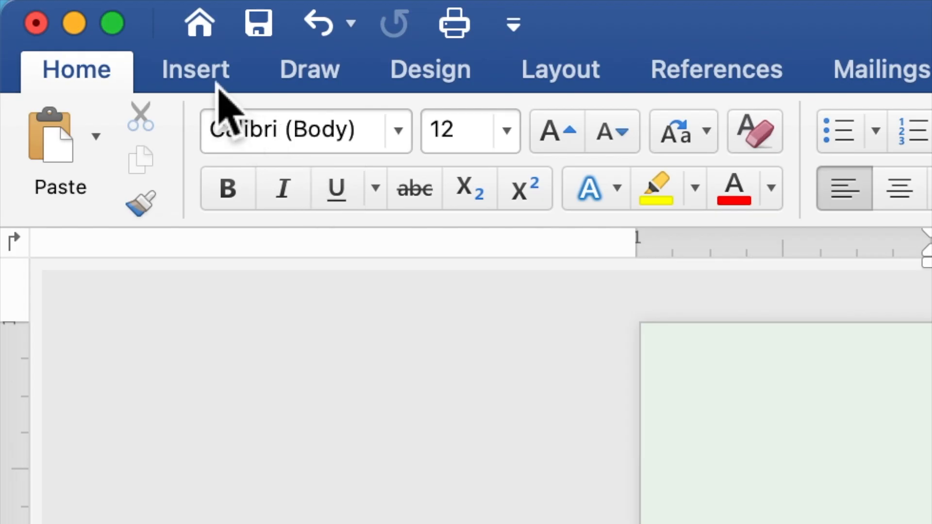
Draw a 2.59" by 1.02" rectangle below the 18 eighteen header.
click(219, 82)
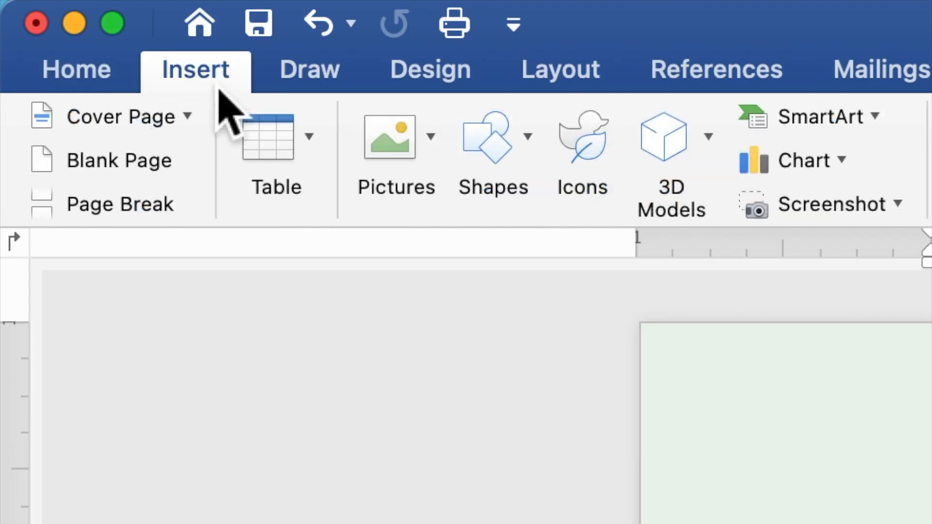
click(491, 154)
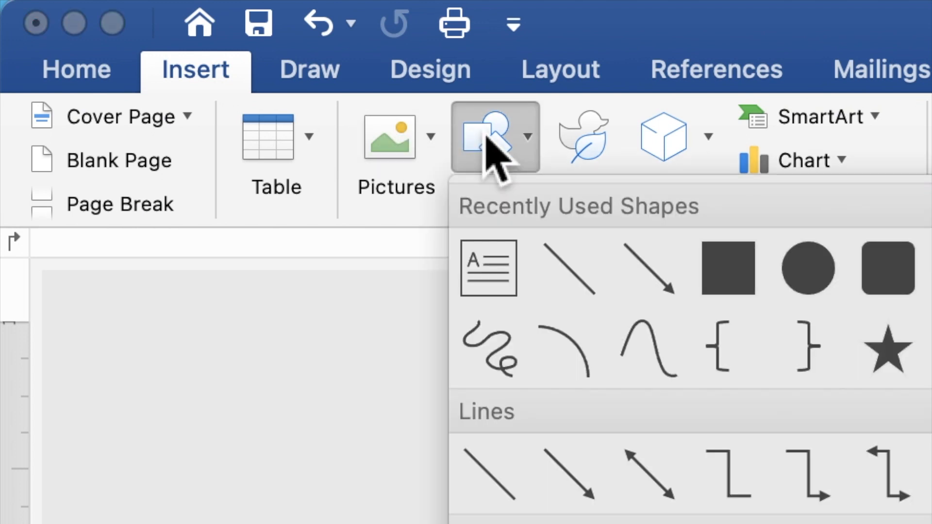
click(726, 267)
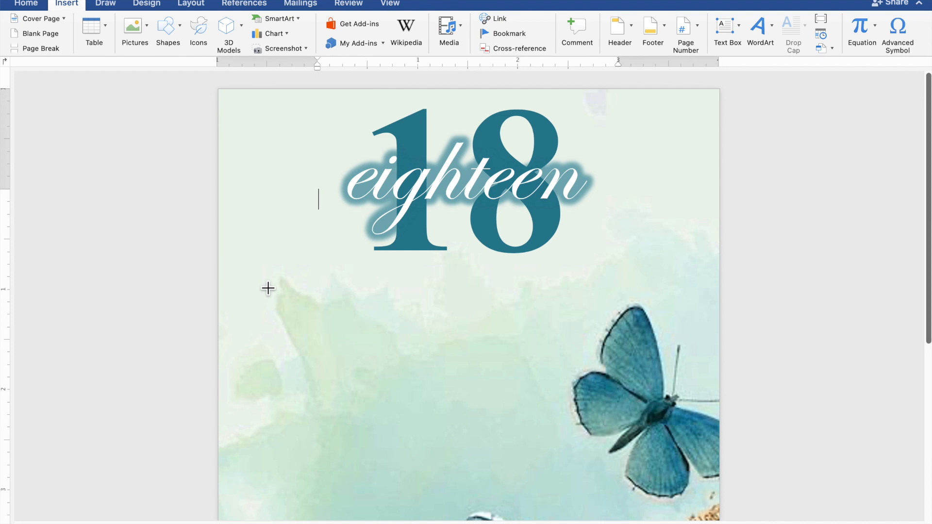
drag(259, 282, 322, 322)
drag(364, 343, 528, 390)
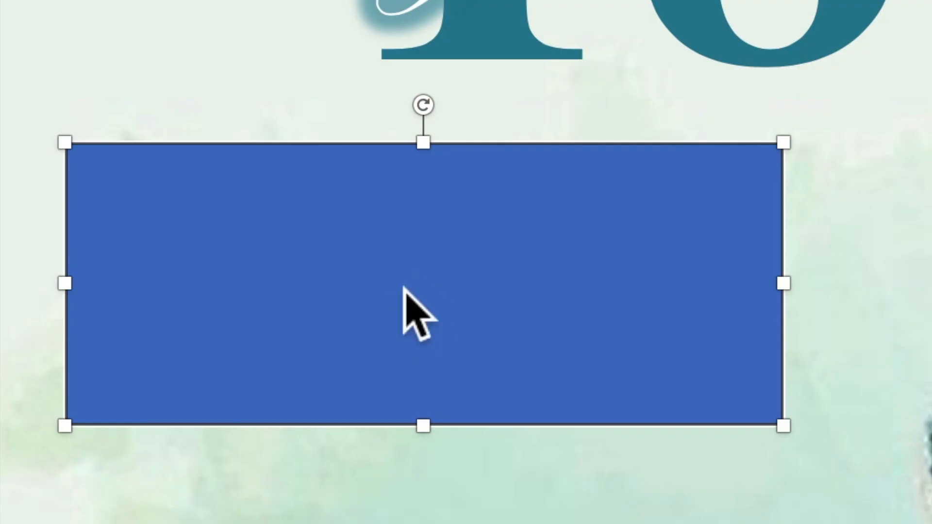
Type 'JOIN US AS WE CELEBRATE THE' and '18TH BIRTHDAY OF' as two lines in the rectangle, then select them.
right_click(404, 287)
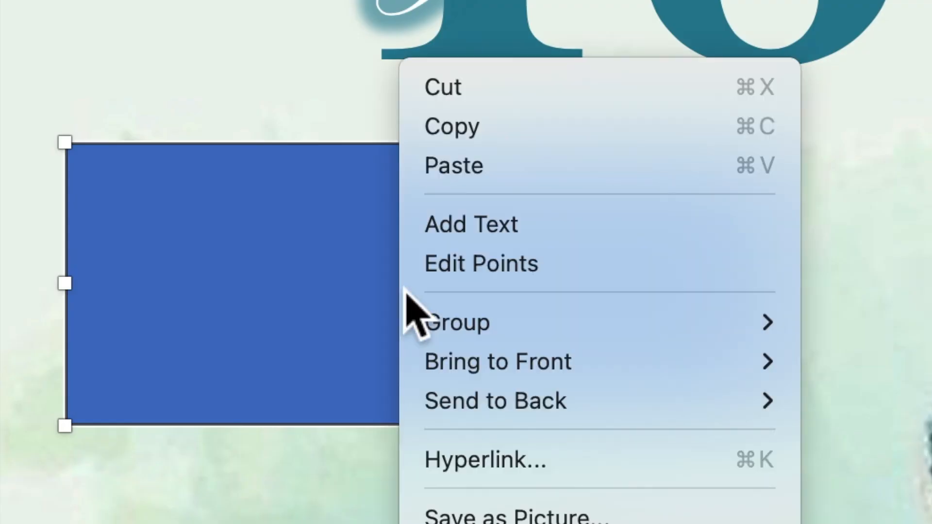
click(476, 229)
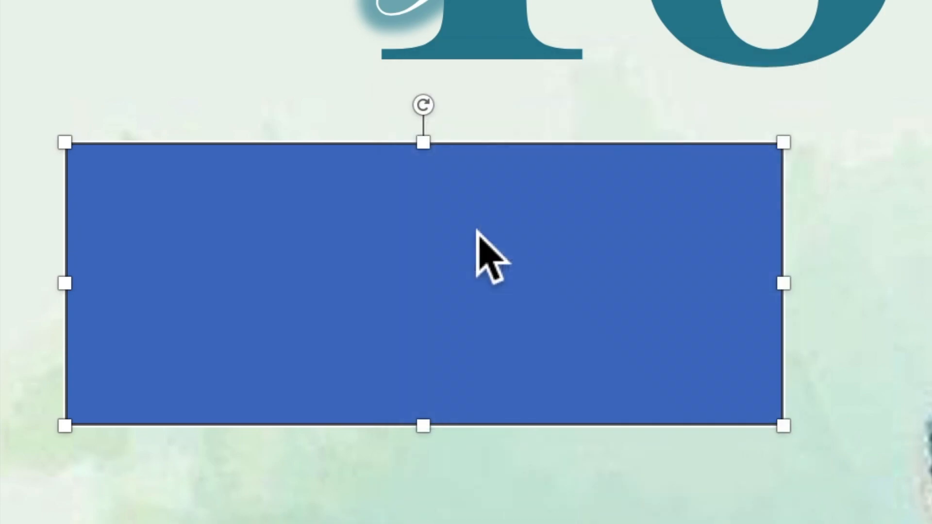
scroll(410, 317, up, 3)
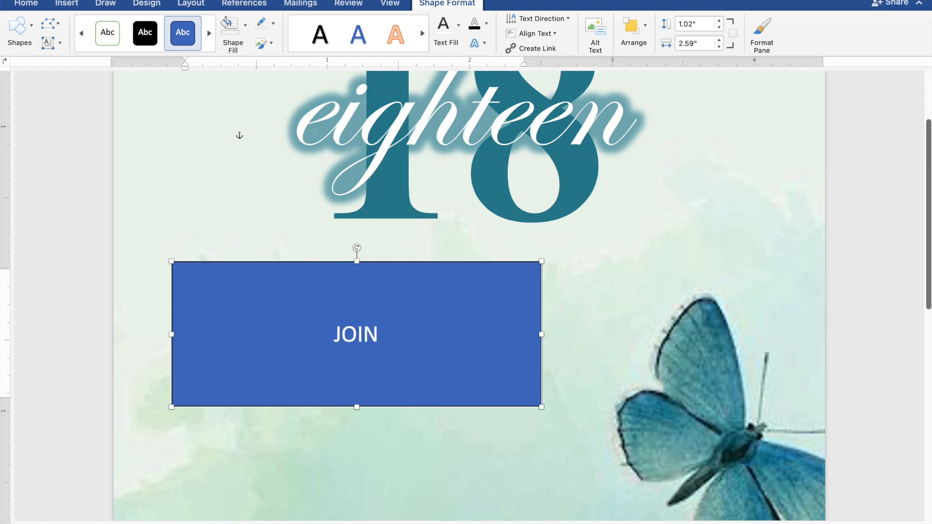
text(US)
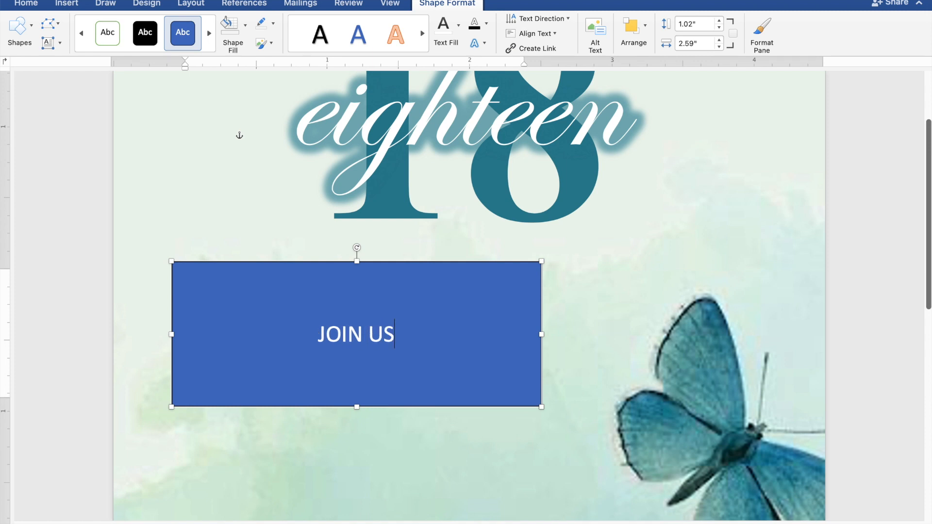
text( AS)
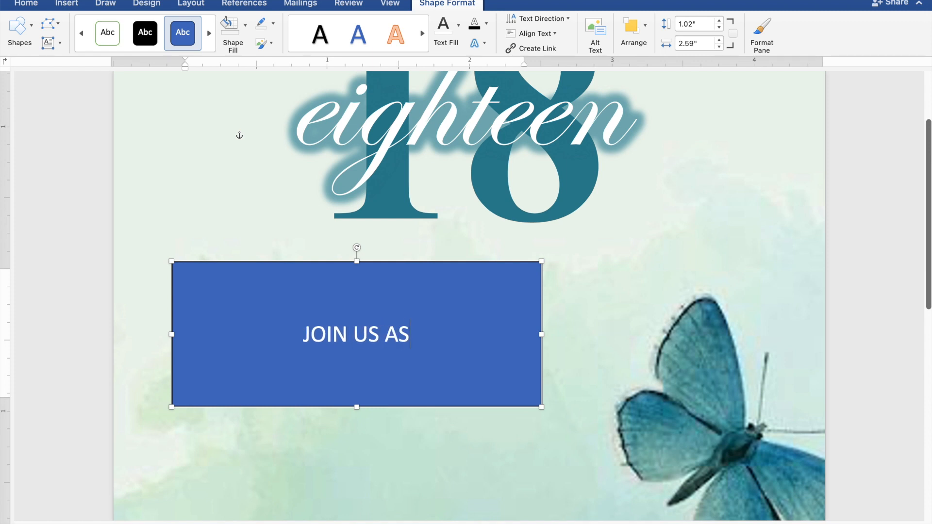
text( WE C)
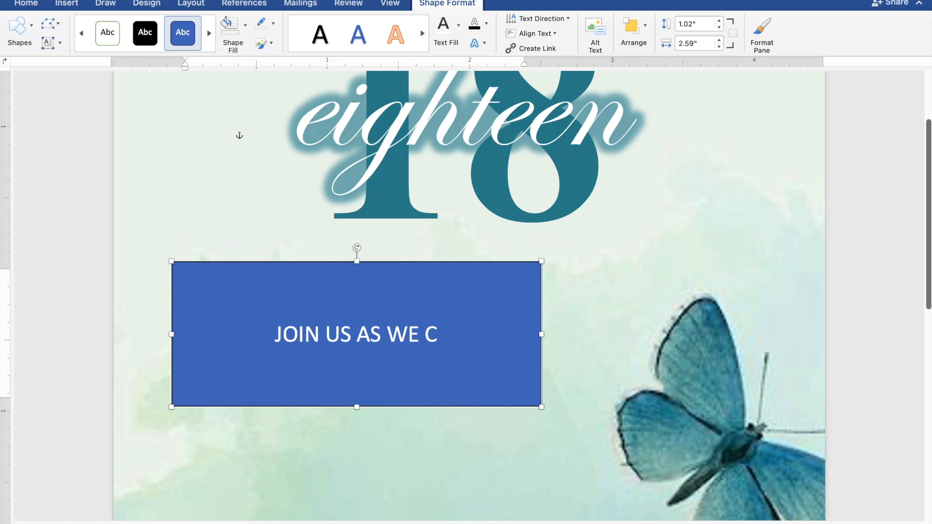
text(ELE)
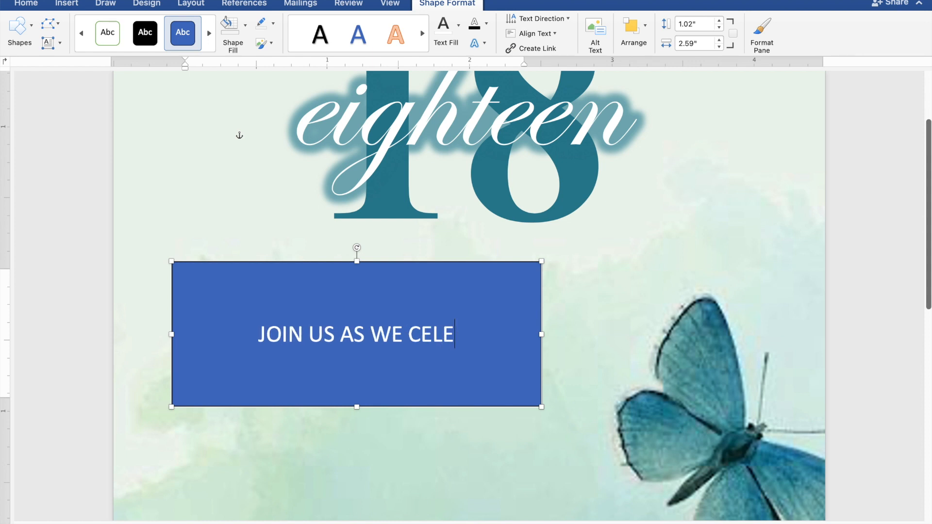
text(BRATE)
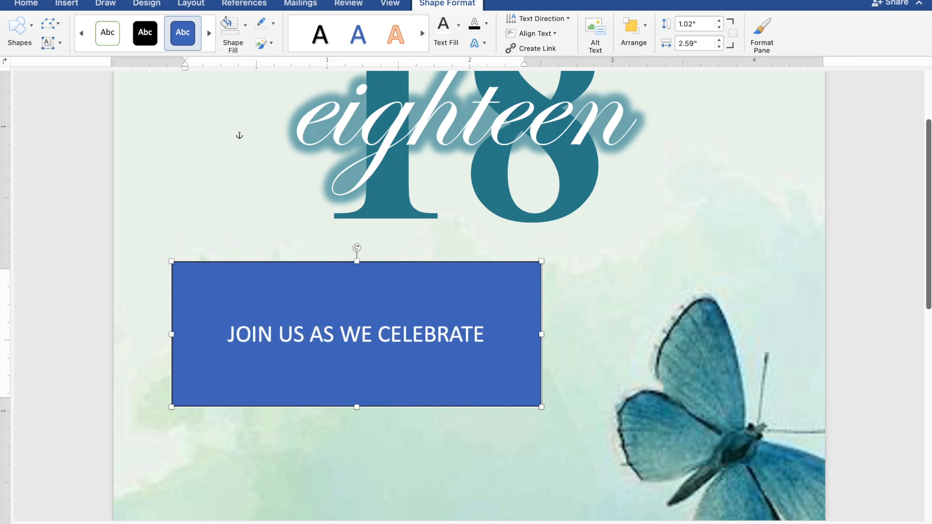
text( THE)
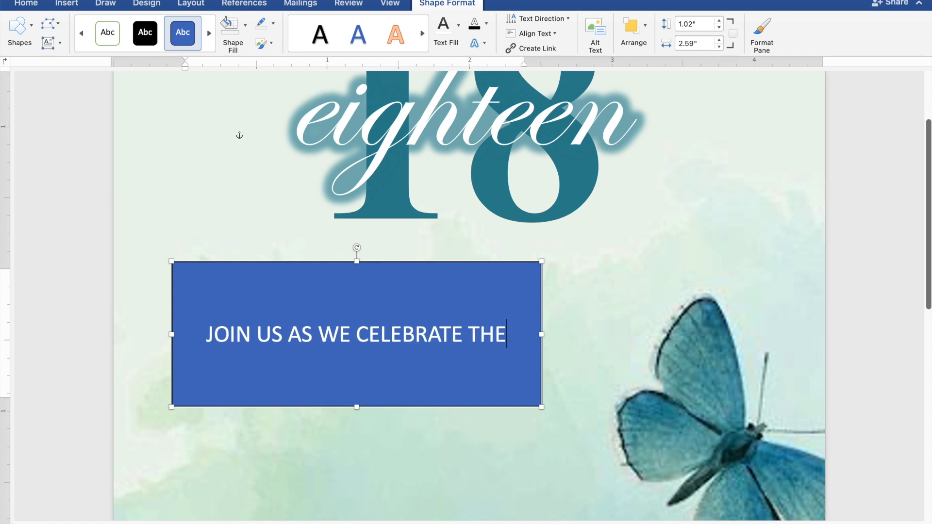
key(Return)
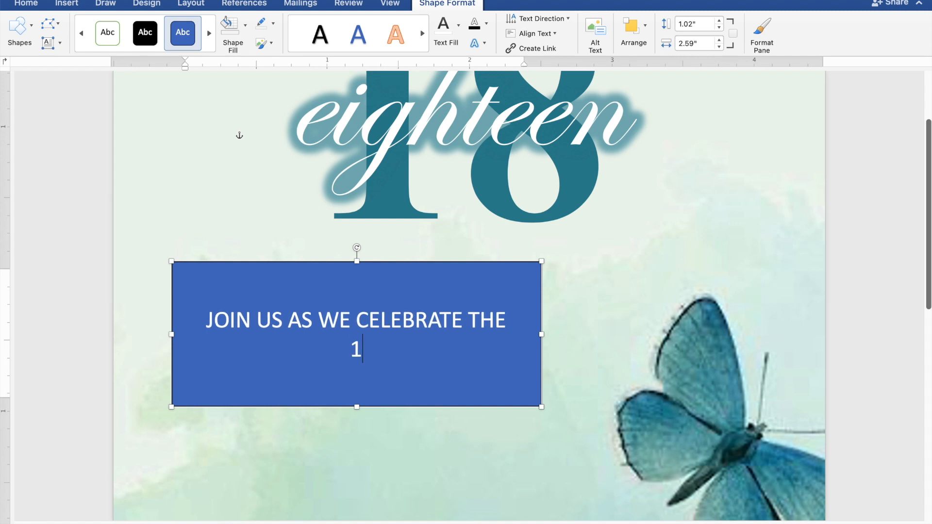
text(18TH)
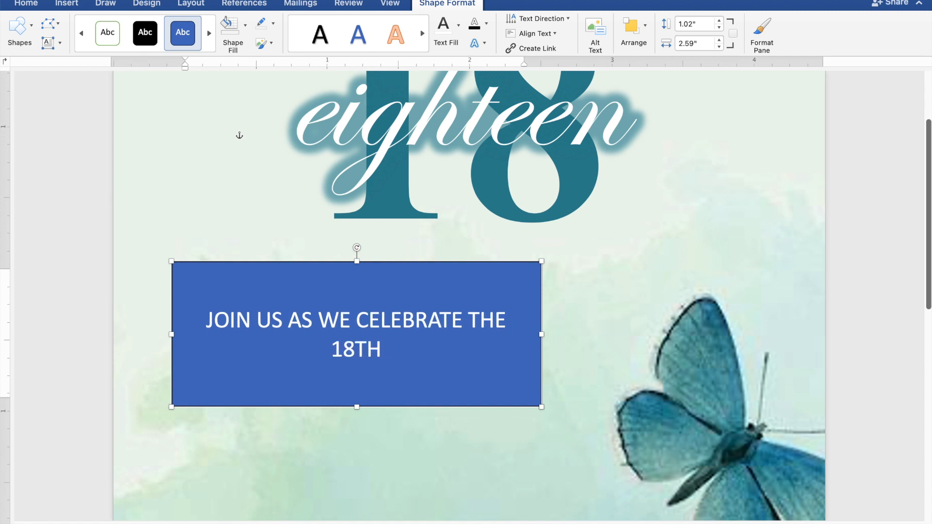
text( BIRTHDAY OF)
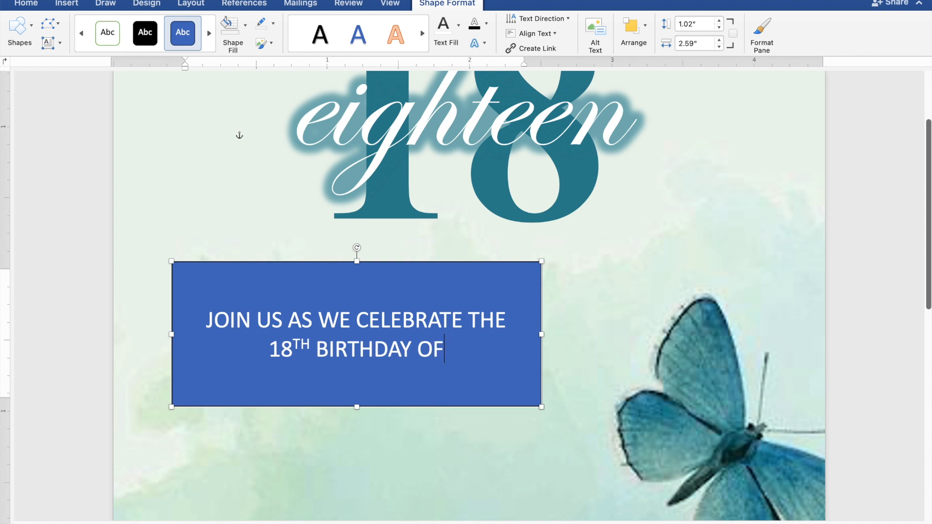
drag(437, 359, 229, 325)
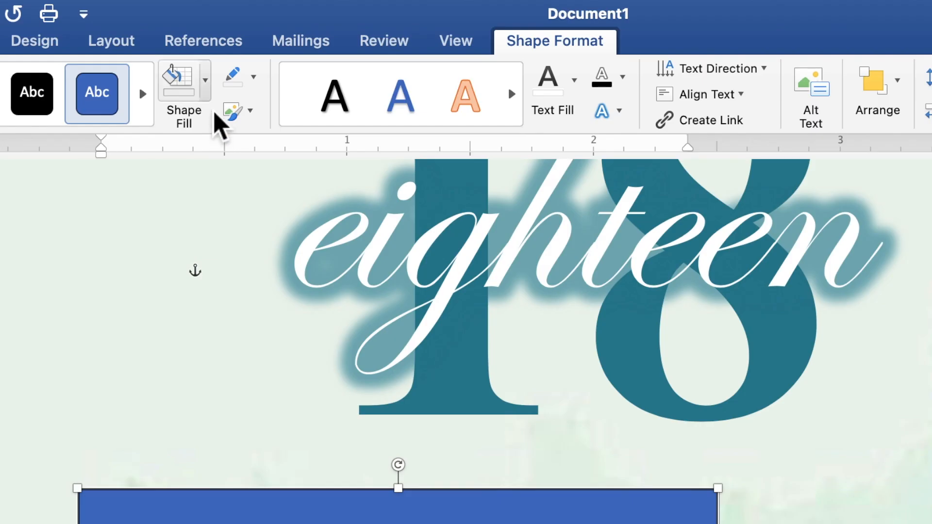
Set the rectangle to No Fill and No Outline, and colour its invitation text teal.
click(246, 33)
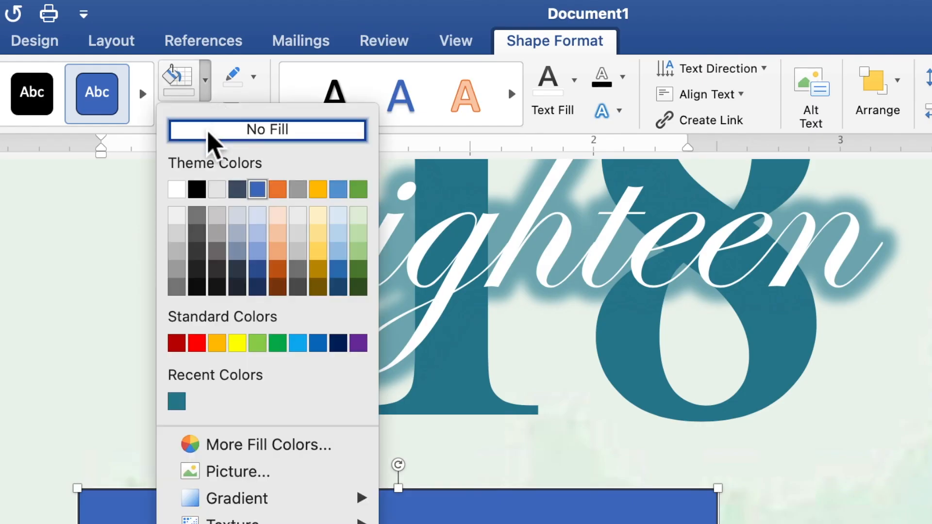
click(208, 129)
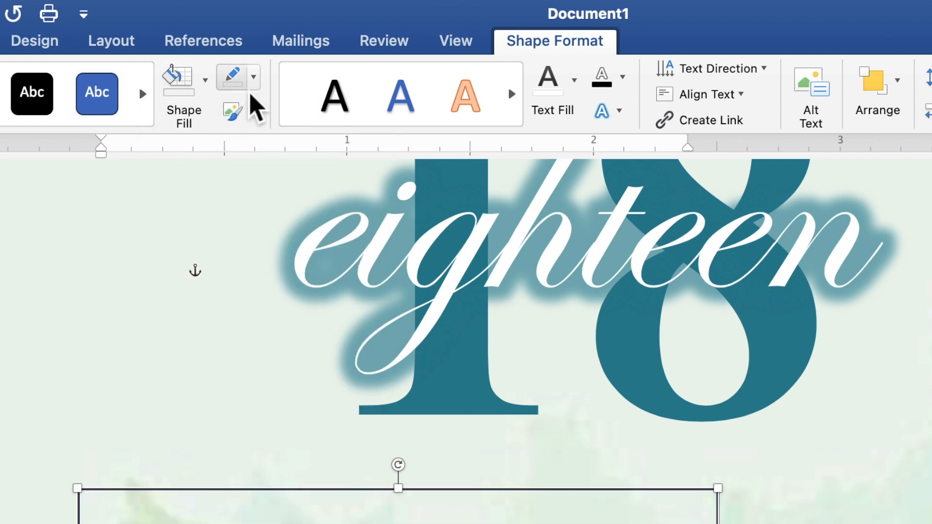
click(254, 78)
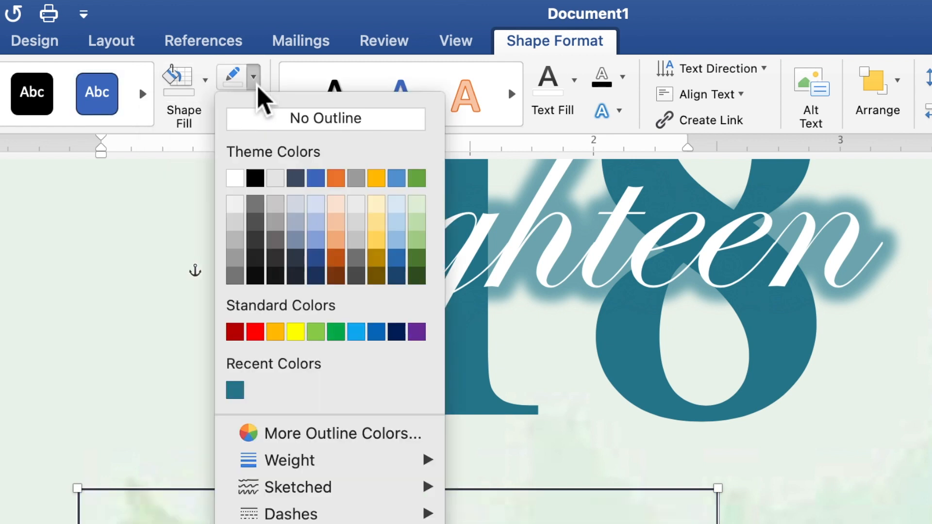
click(264, 121)
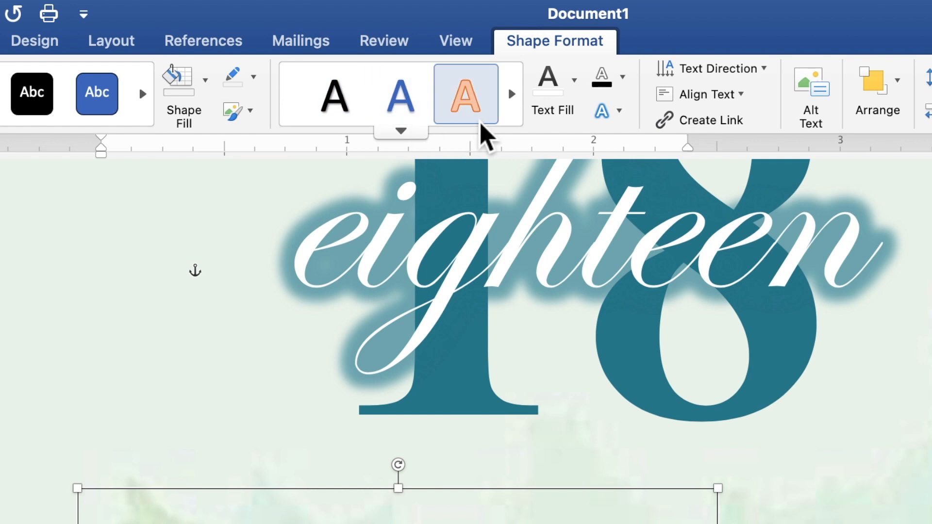
click(578, 97)
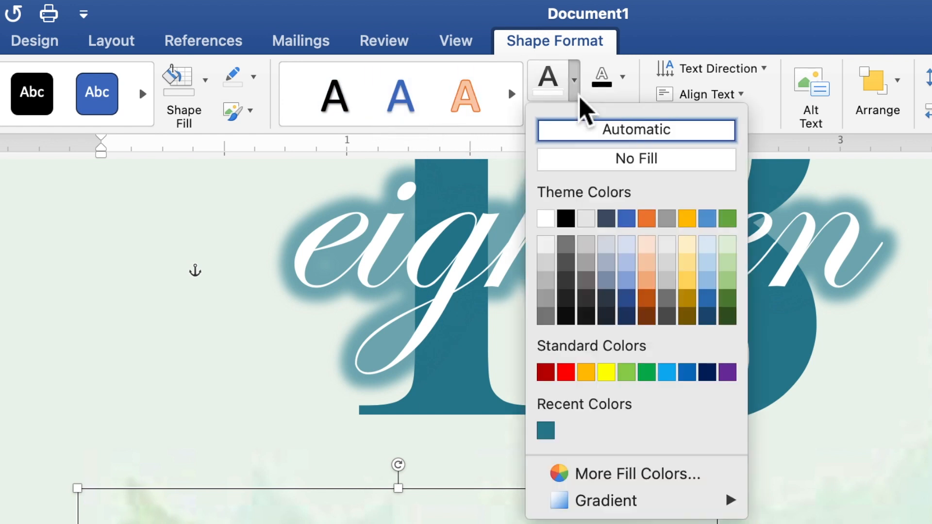
click(546, 431)
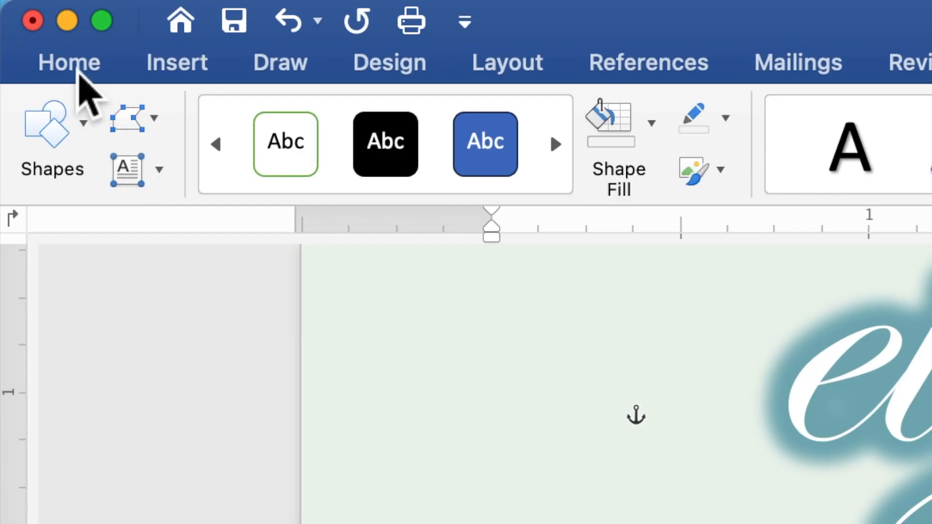
Set the invitation text in Times New Roman.
click(78, 71)
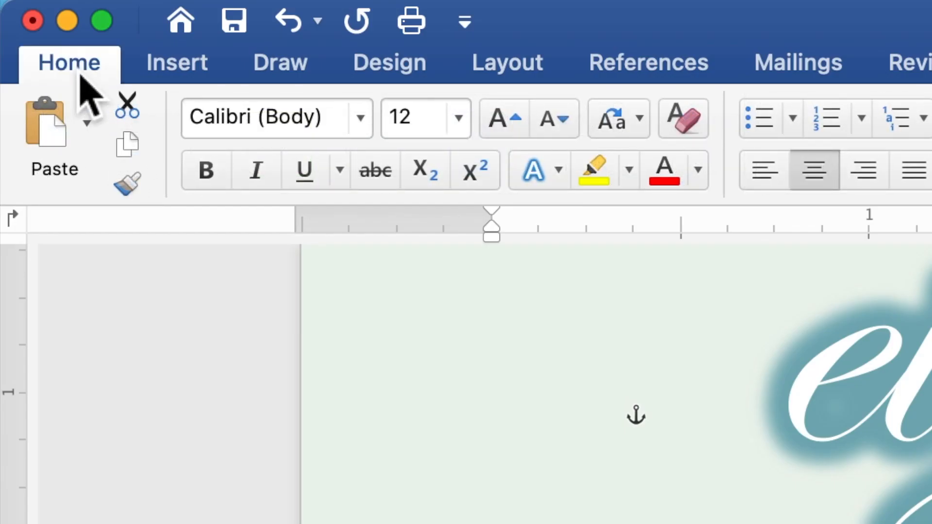
click(360, 118)
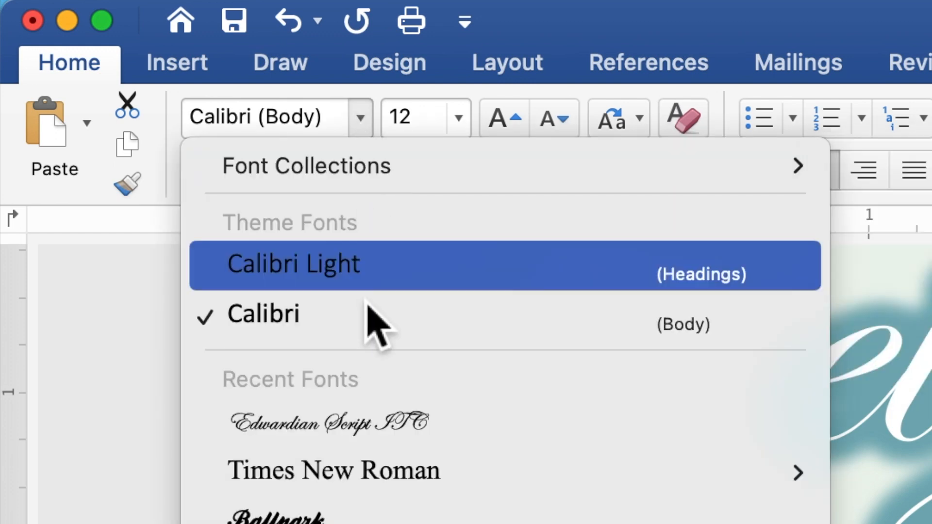
click(372, 474)
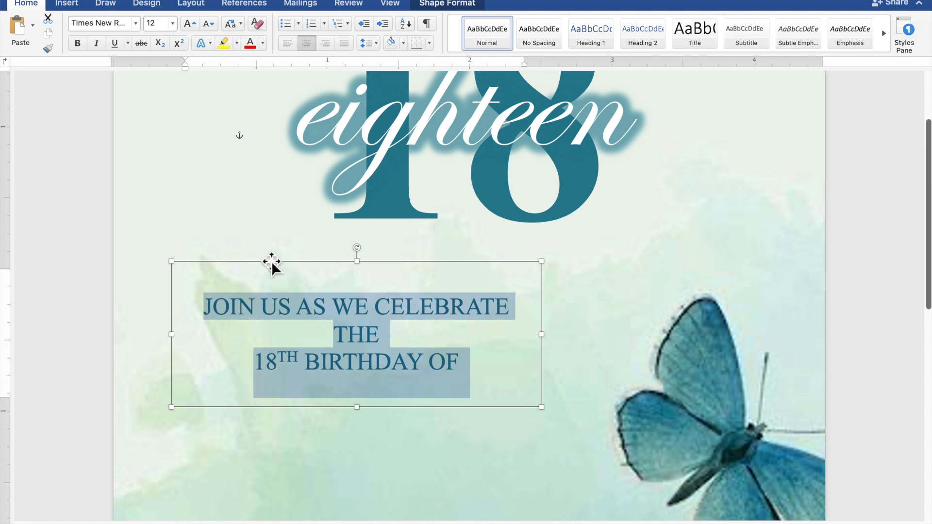
Widen the invitation text box so each line fits, and shift it slightly left.
drag(552, 340, 597, 341)
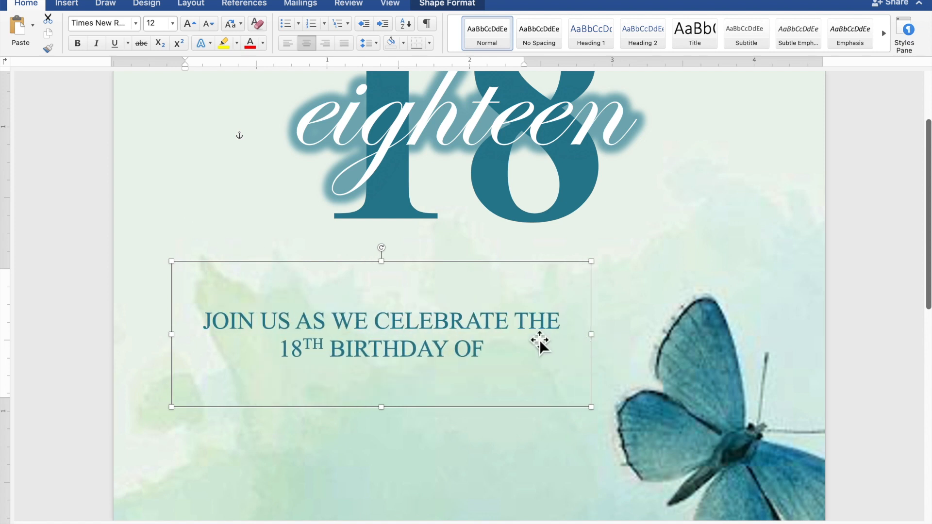
drag(500, 335, 488, 348)
click(489, 348)
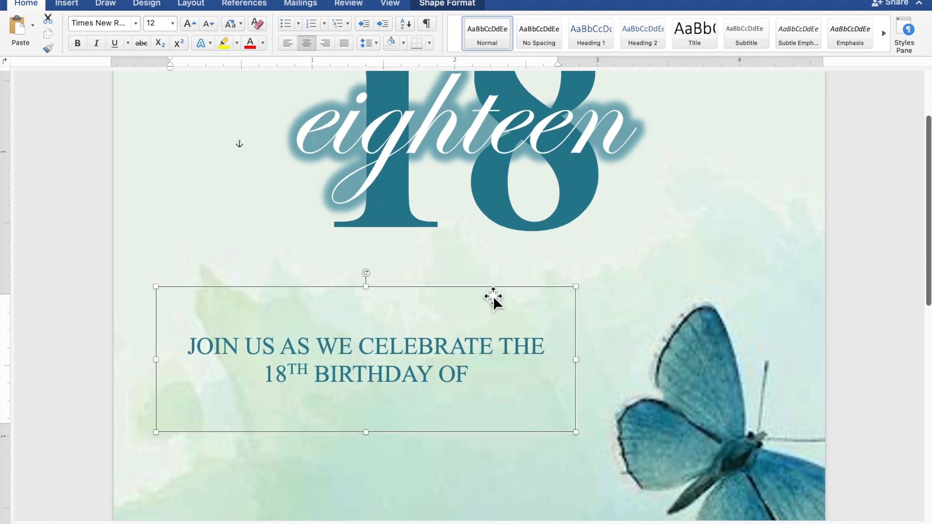
click(464, 150)
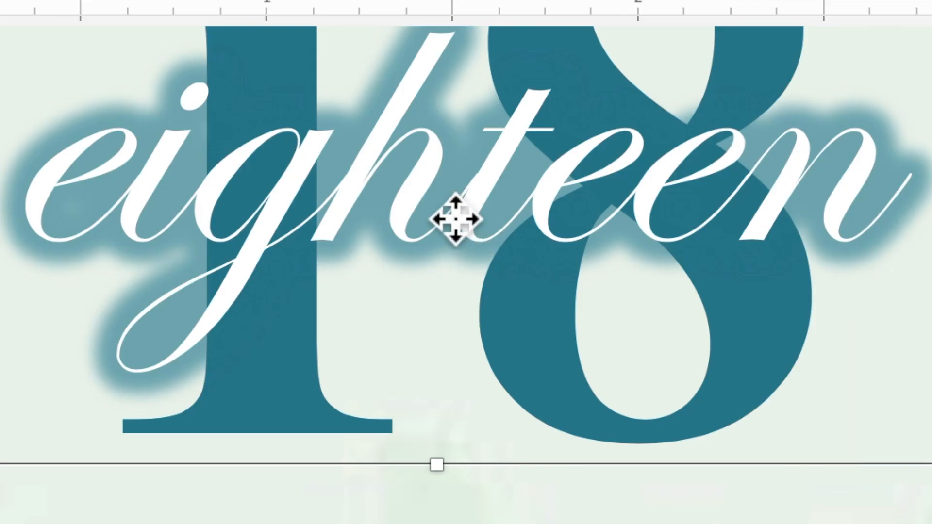
Copy and paste the script 'eighteen' text box, and place the copy below '18TH BIRTHDAY OF'.
right_click(445, 201)
click(504, 271)
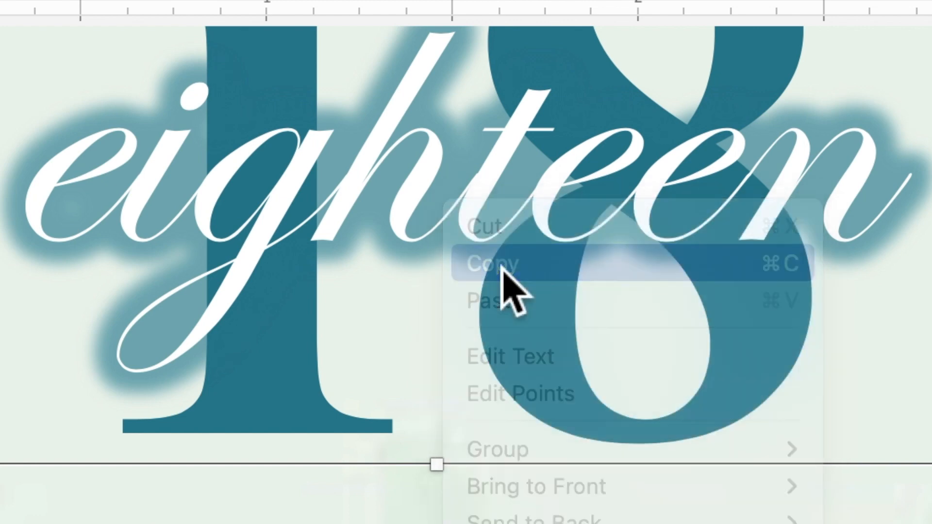
right_click(447, 170)
click(503, 273)
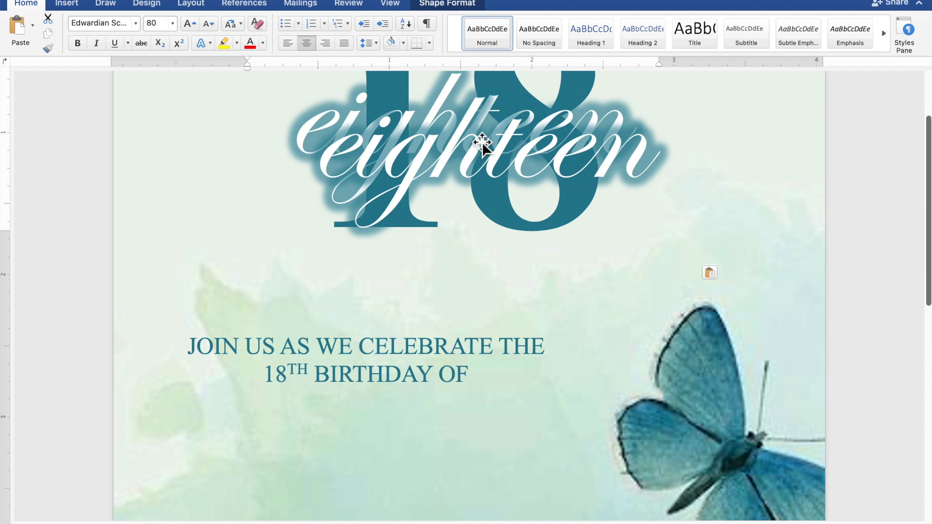
drag(482, 143, 372, 442)
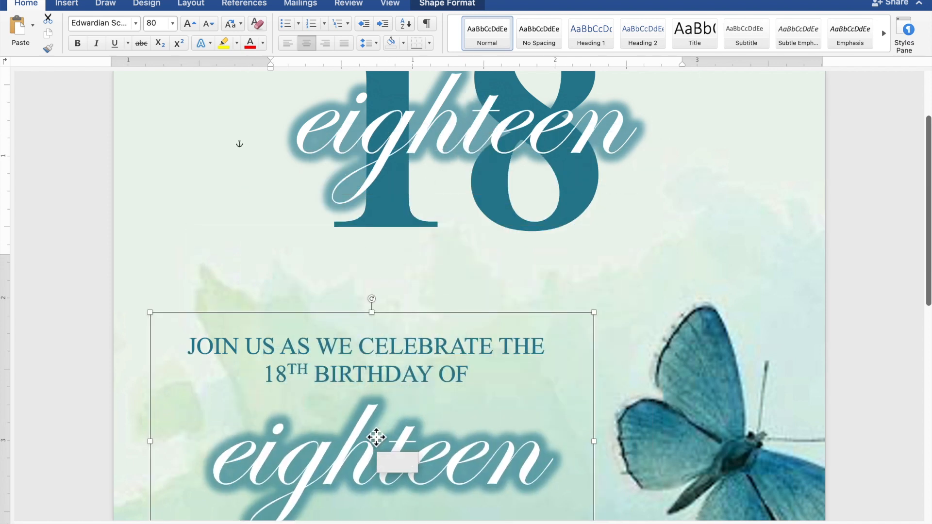
scroll(376, 437, down, 10)
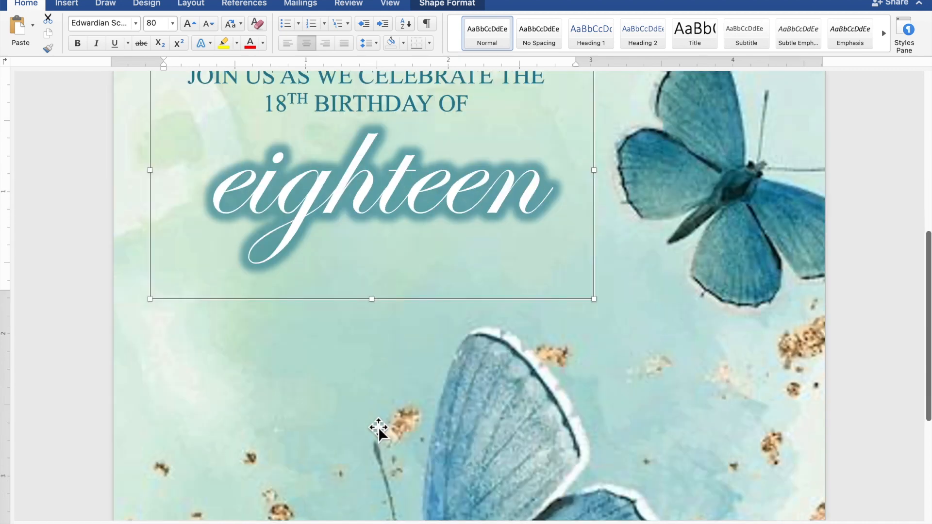
scroll(385, 416, up, 1)
drag(400, 220, 377, 275)
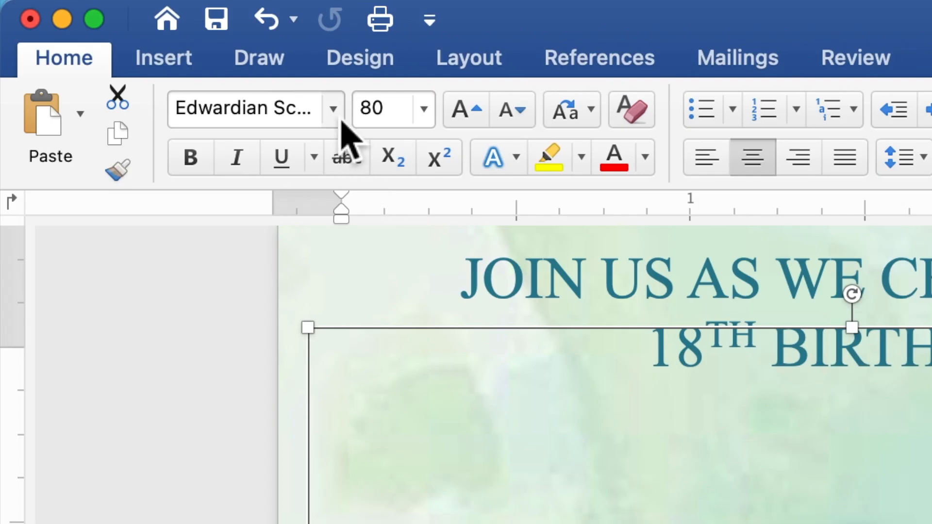
Change the duplicate 'eighteen' from 80 pt to the Ballpark font at 45 pt.
click(340, 121)
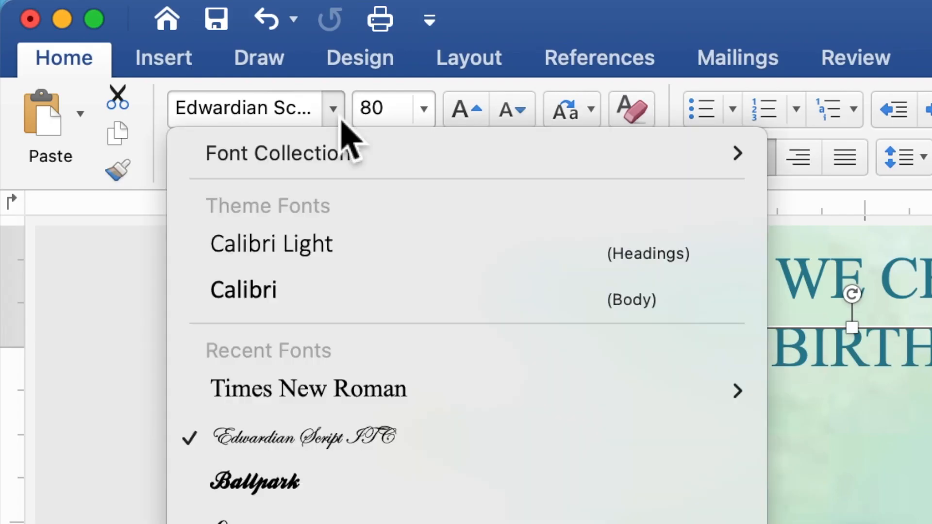
click(307, 483)
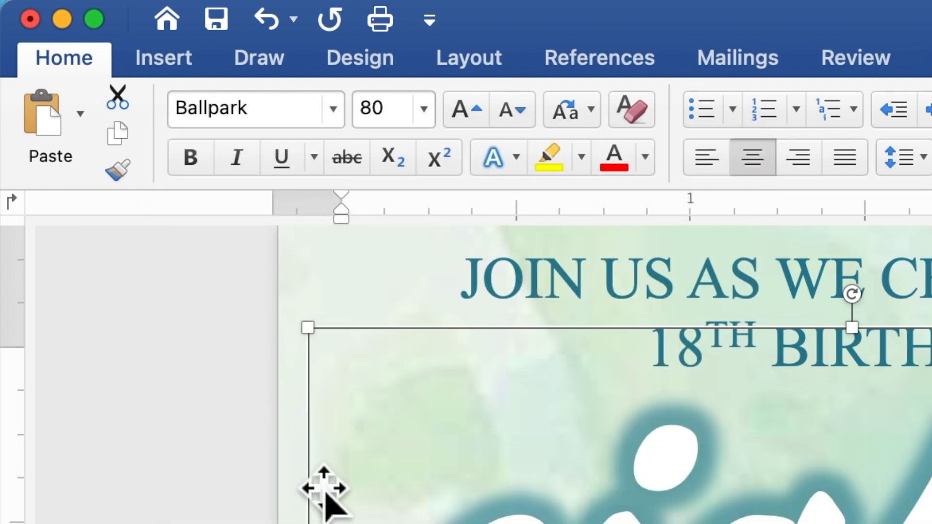
click(400, 119)
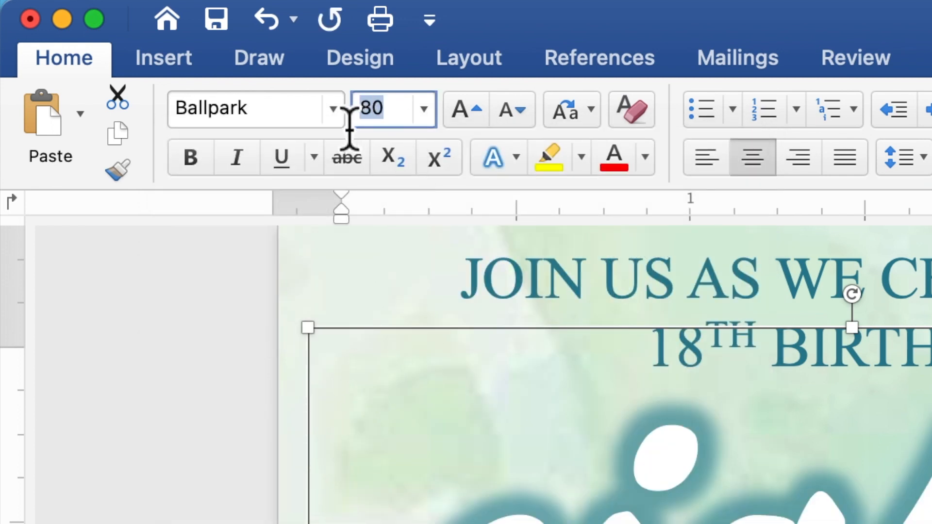
text(45)
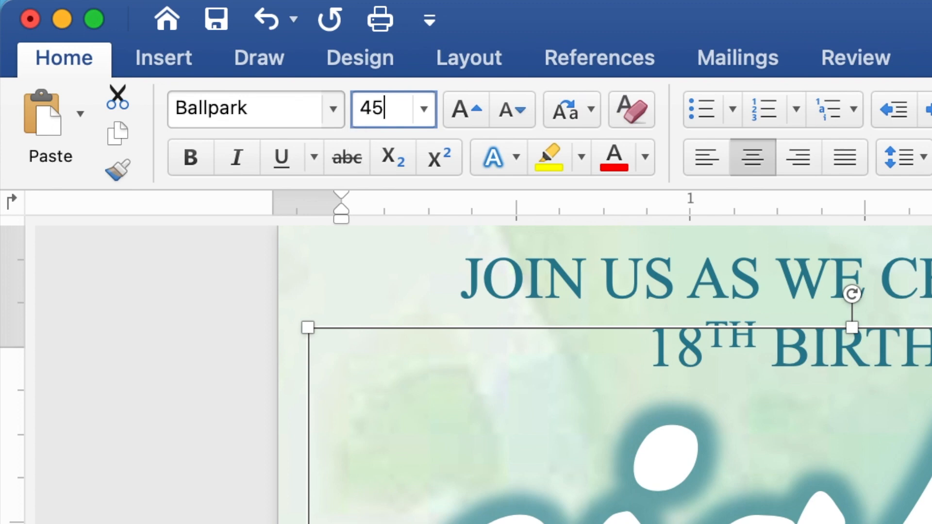
key(Return)
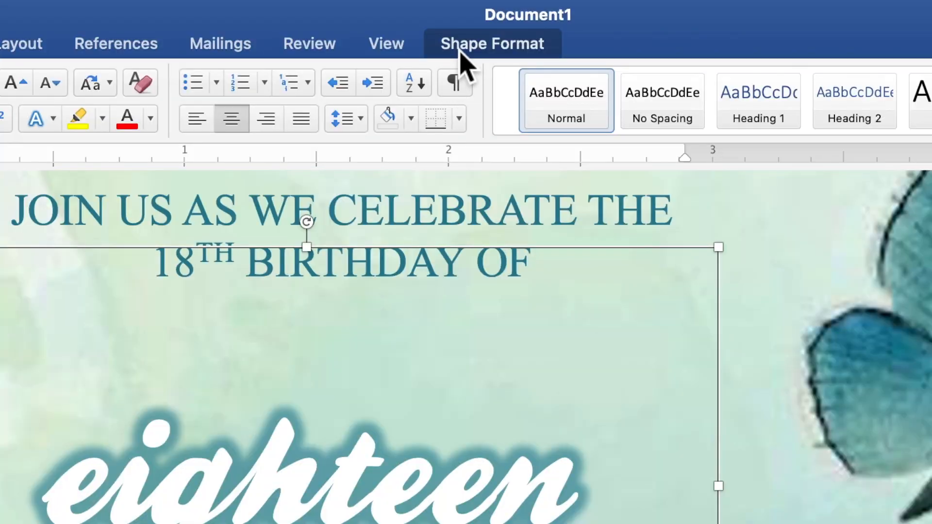
Give the duplicate 'eighteen' a teal text fill and a white glow effect.
click(460, 51)
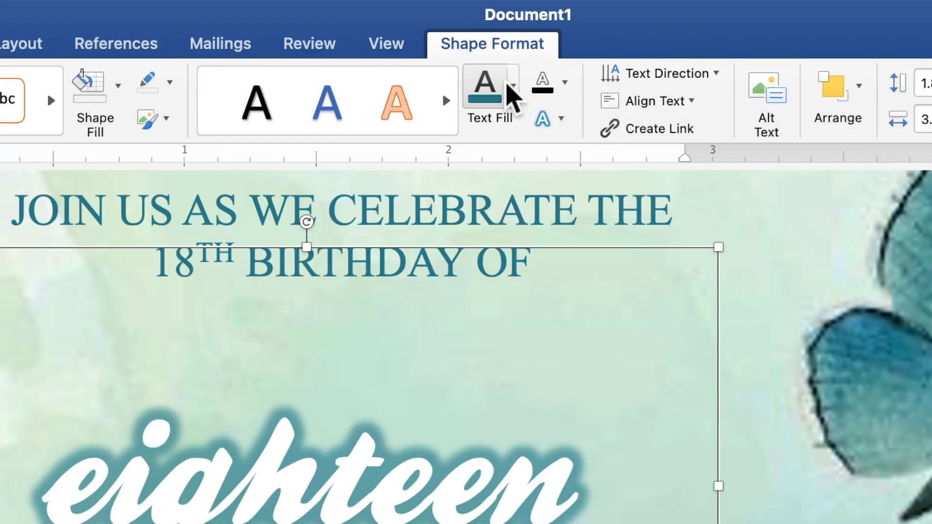
click(514, 102)
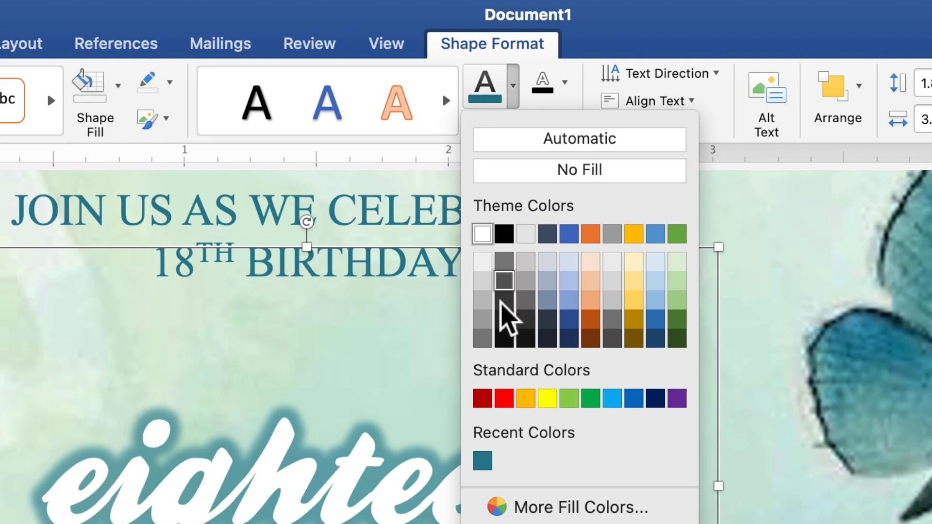
click(488, 462)
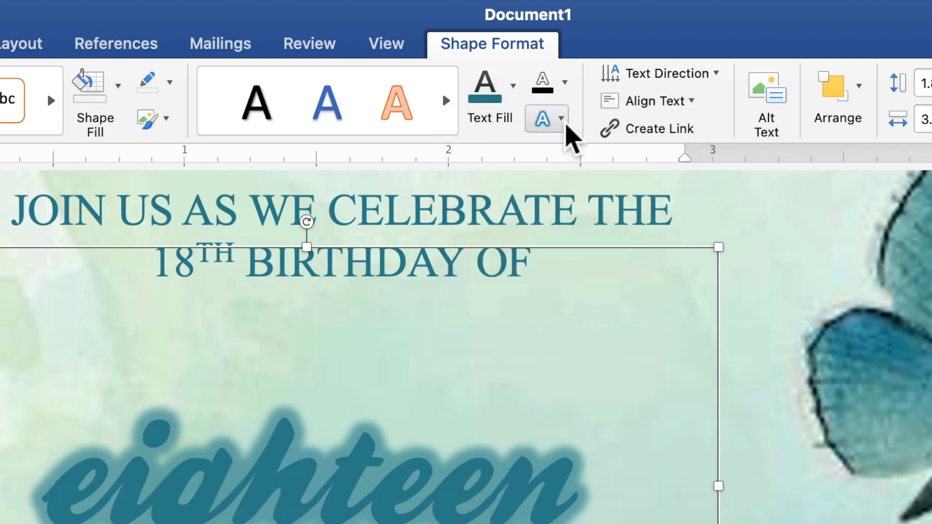
click(563, 122)
mouse_move(588, 216)
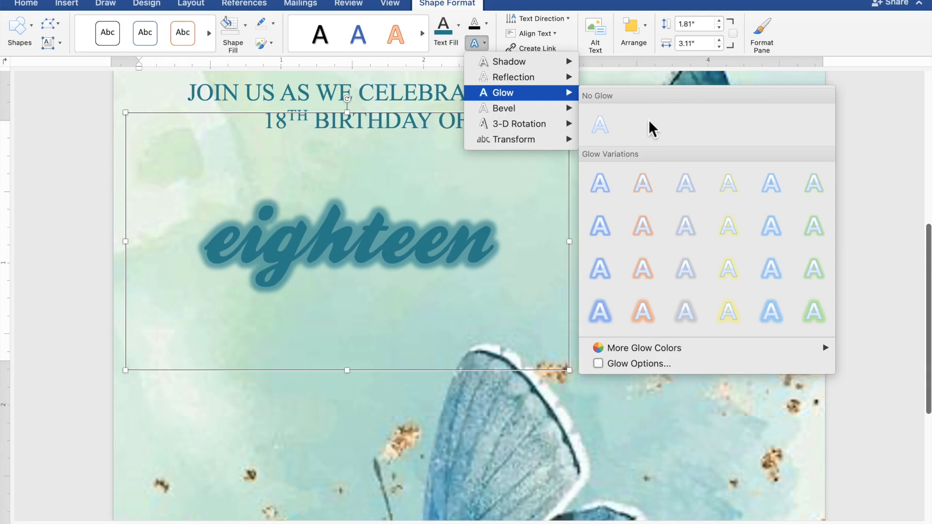
mouse_move(647, 349)
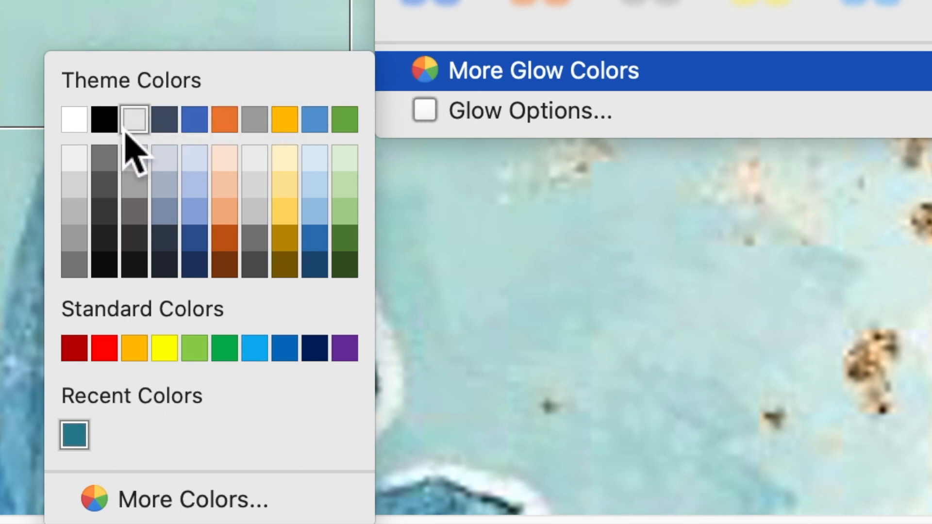
click(76, 127)
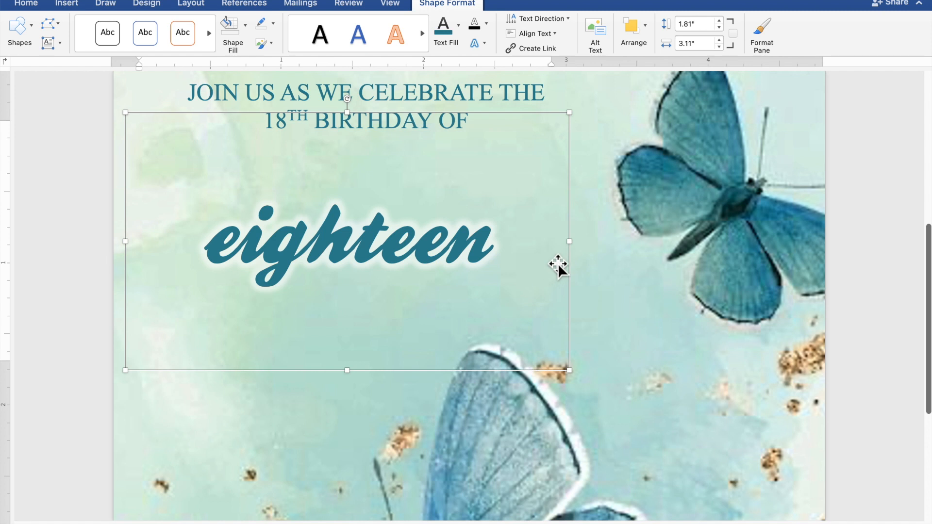
Widen the Ballpark text box to 4.15" and replace 'eighteen' with the celebrant's full name.
drag(600, 250, 719, 250)
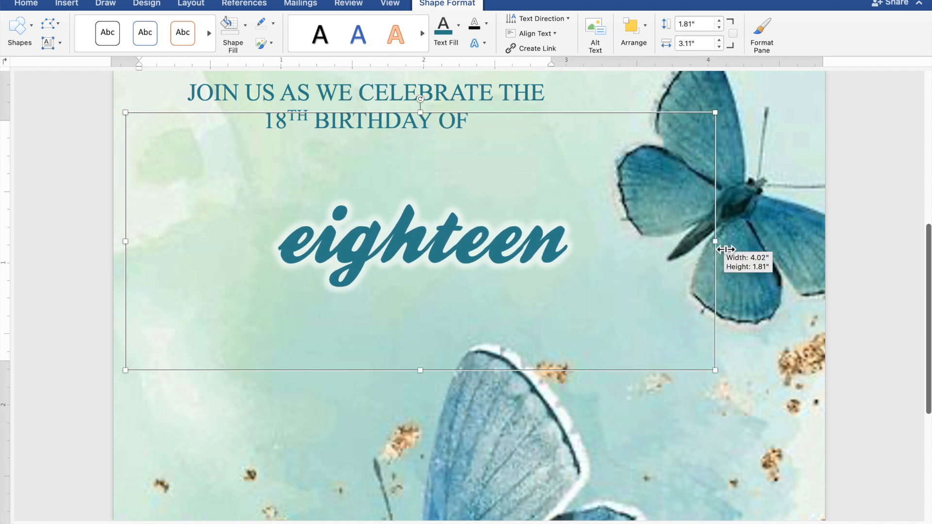
drag(629, 253, 289, 248)
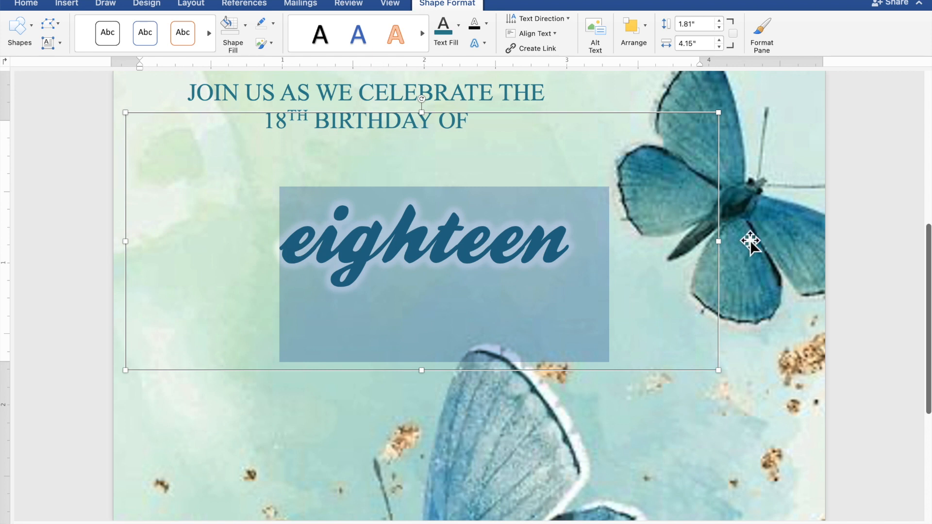
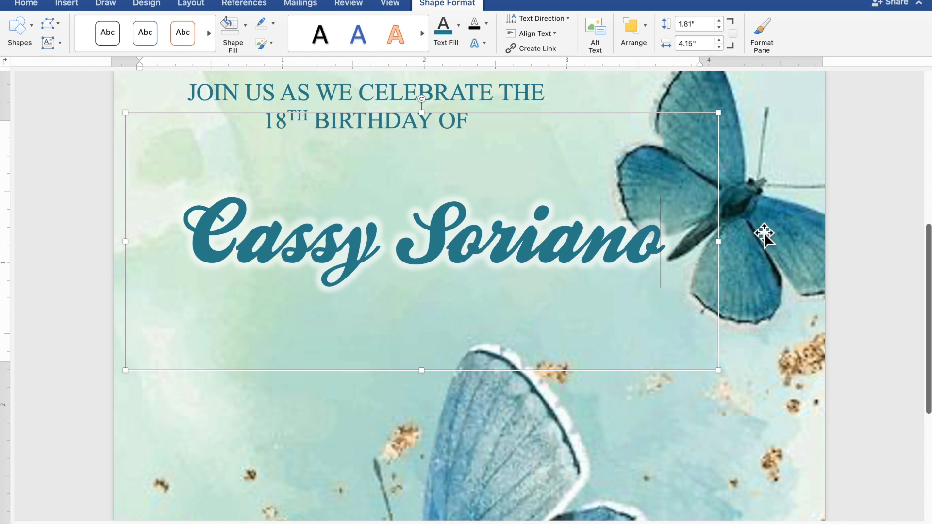
Shrink and raise the name box, then paste a copy of the heading below it, 1.73" tall.
drag(710, 140, 701, 210)
drag(625, 257, 606, 203)
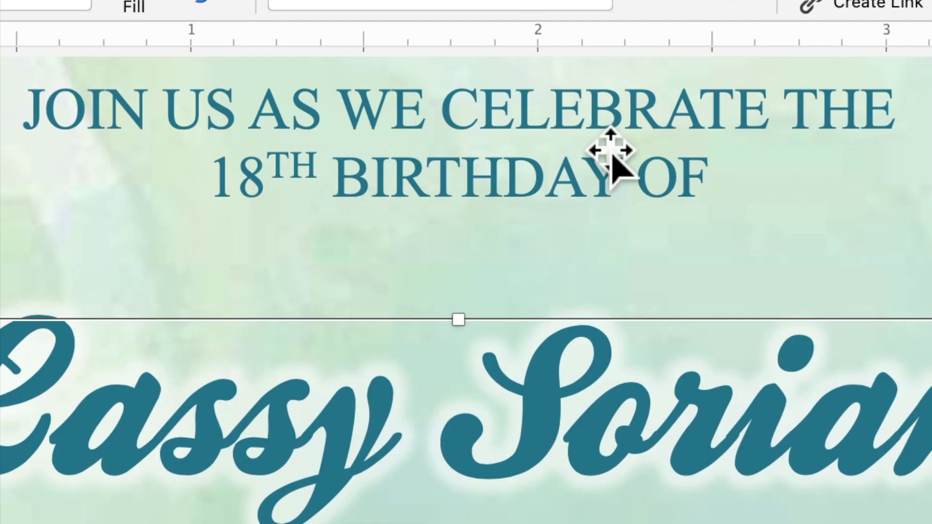
right_click(595, 130)
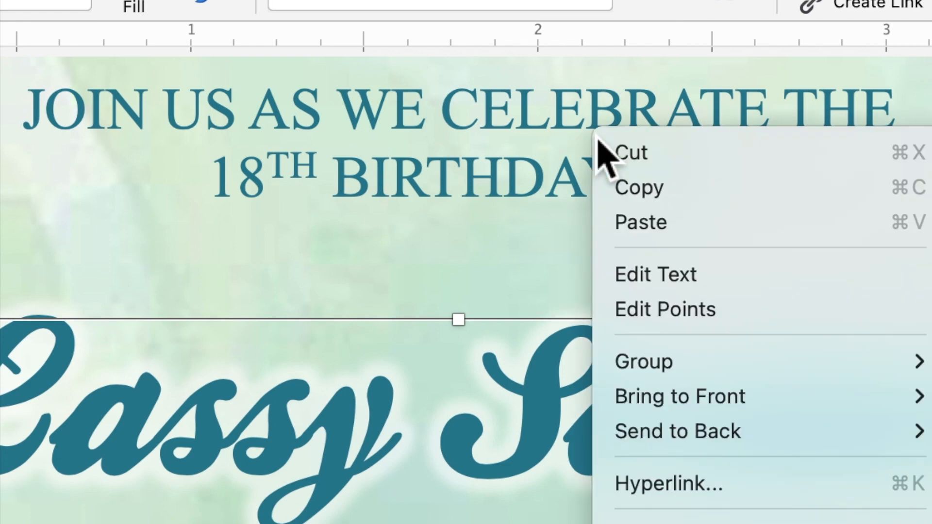
click(627, 194)
right_click(570, 127)
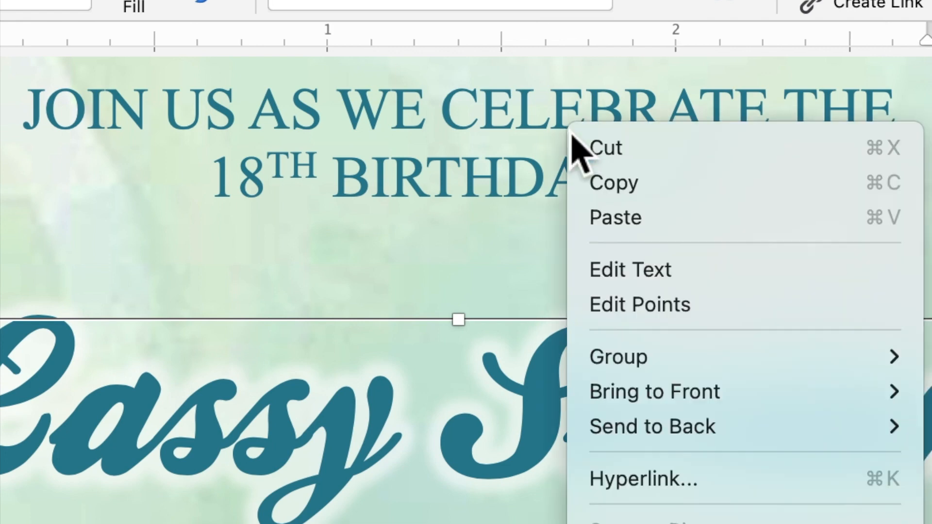
click(636, 232)
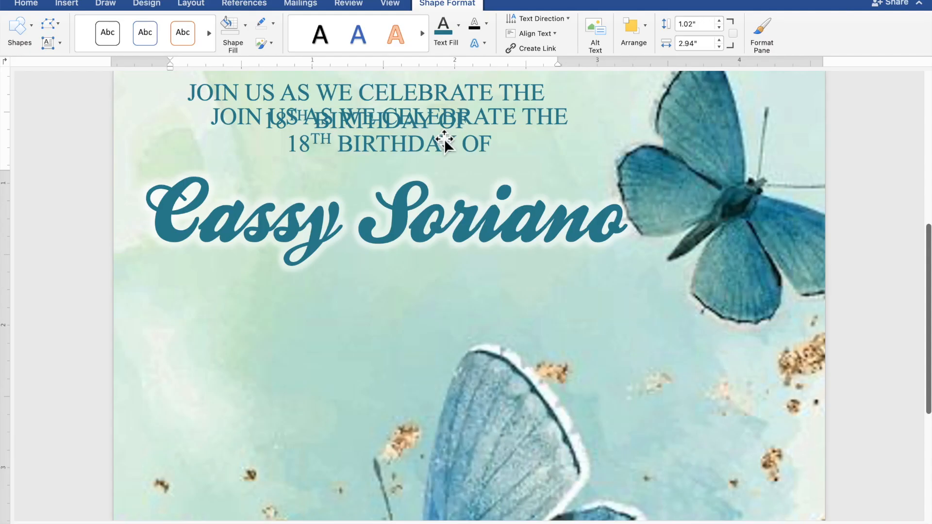
drag(441, 118, 357, 327)
scroll(364, 323, down, 4)
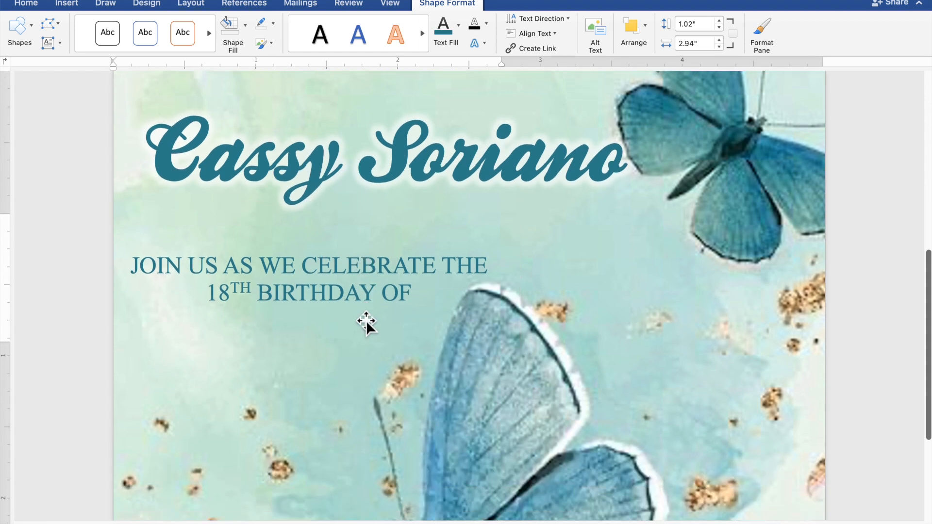
scroll(366, 319, down, 2)
drag(315, 294, 323, 395)
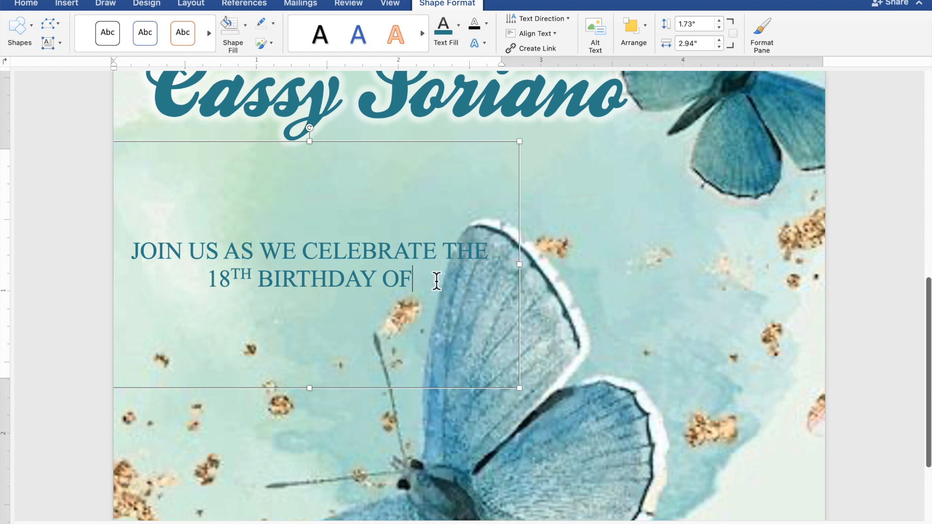
Replace the lower box's text with lines SUNDAY / NOVEMBER 26, 2023 / 5:00 TO 8:00 P.M. / JAPANESE GARDEN / TONDALIGAN BEACH.
drag(430, 283, 156, 249)
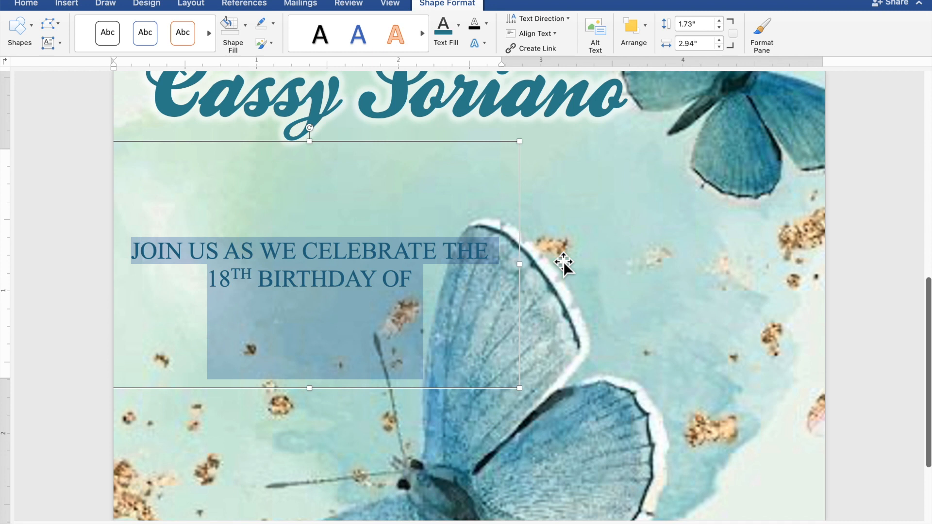
text(SUNDAY)
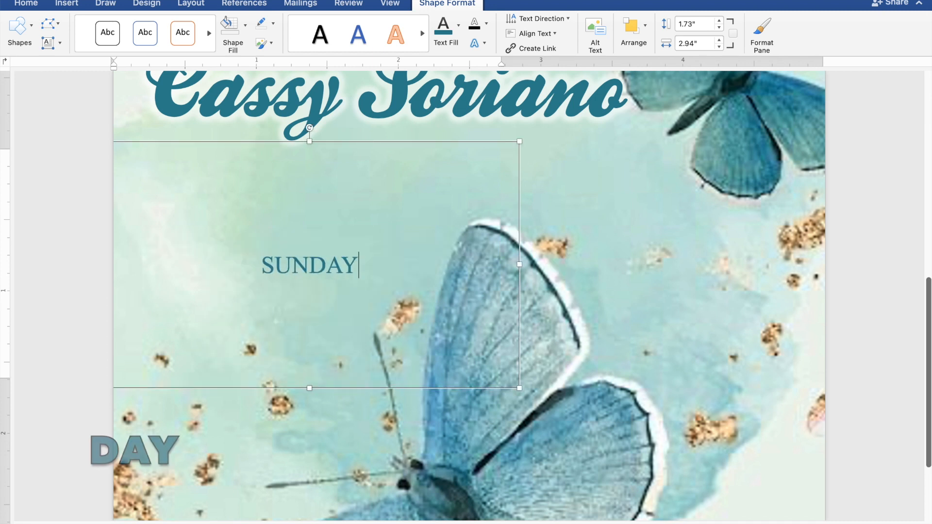
key(Return)
text(N)
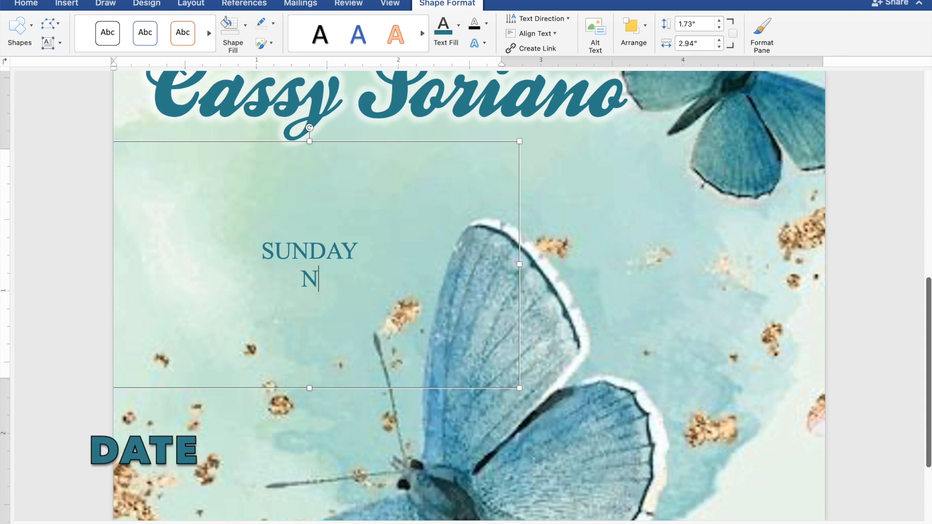
text(OVEM)
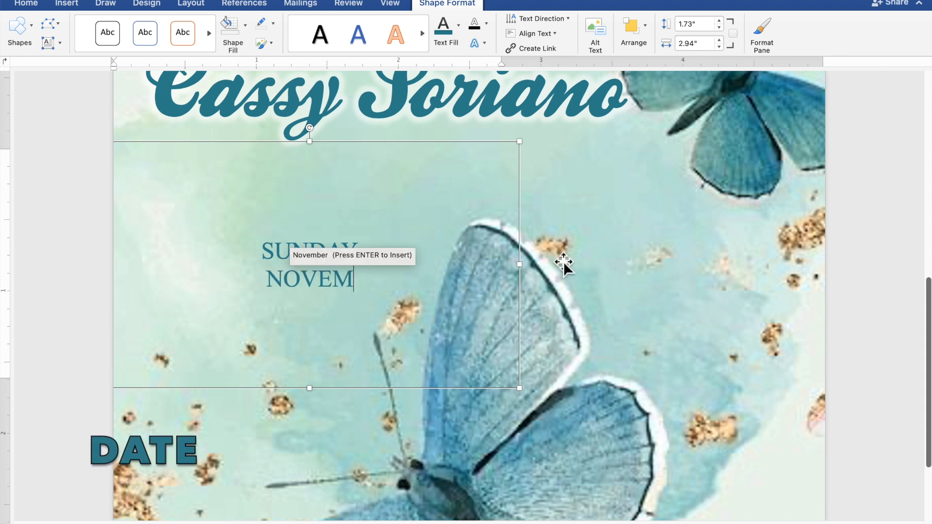
text(BER )
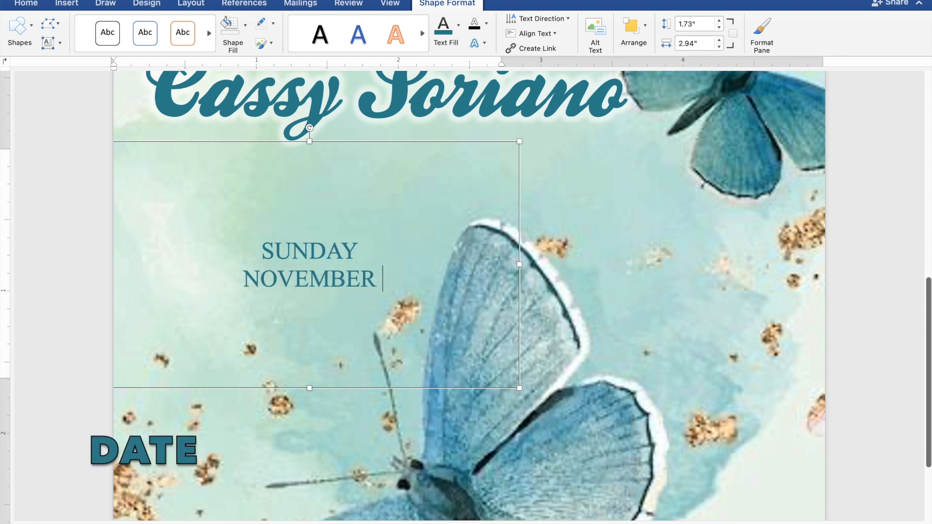
text(26,)
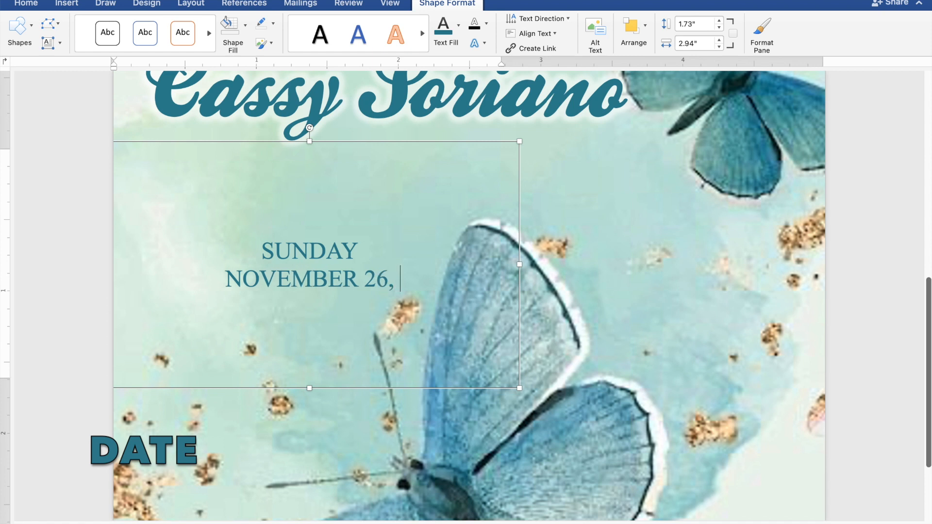
text( 2023)
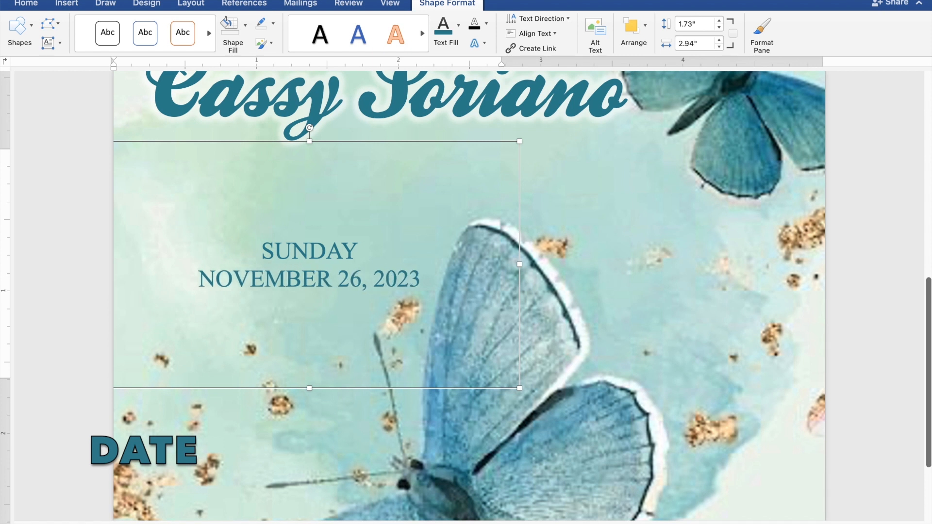
key(Return)
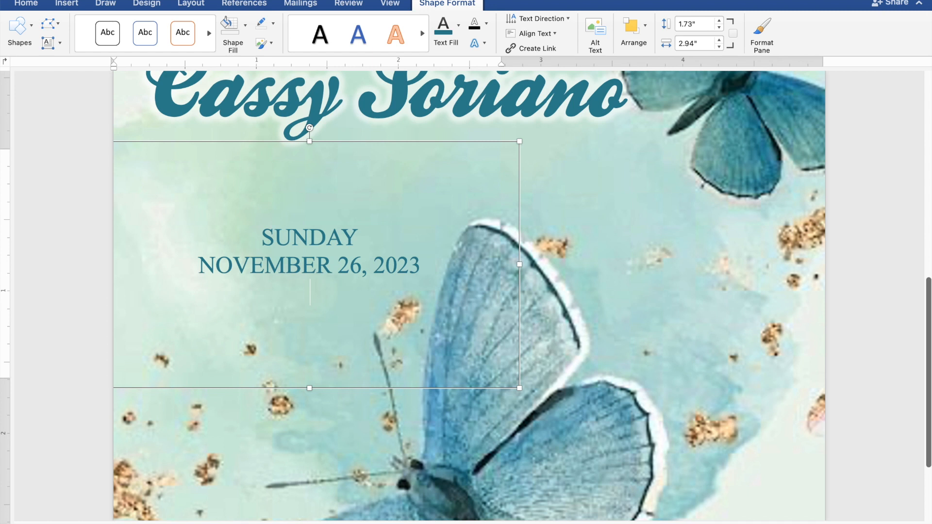
text(5:)
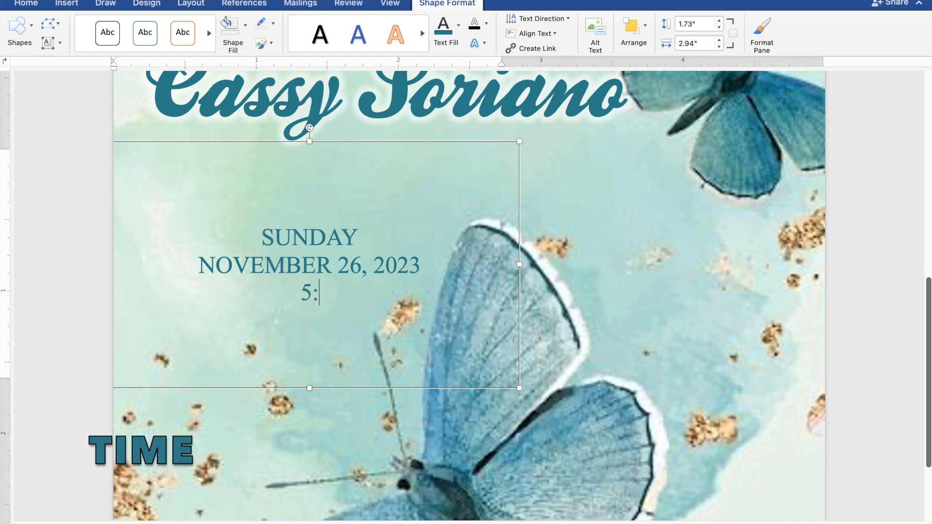
text(00 TO)
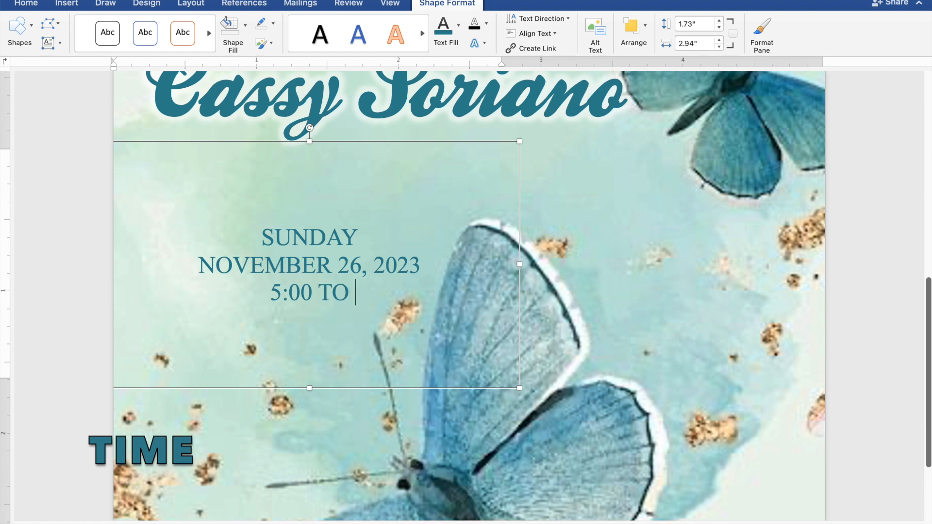
text( 8:)
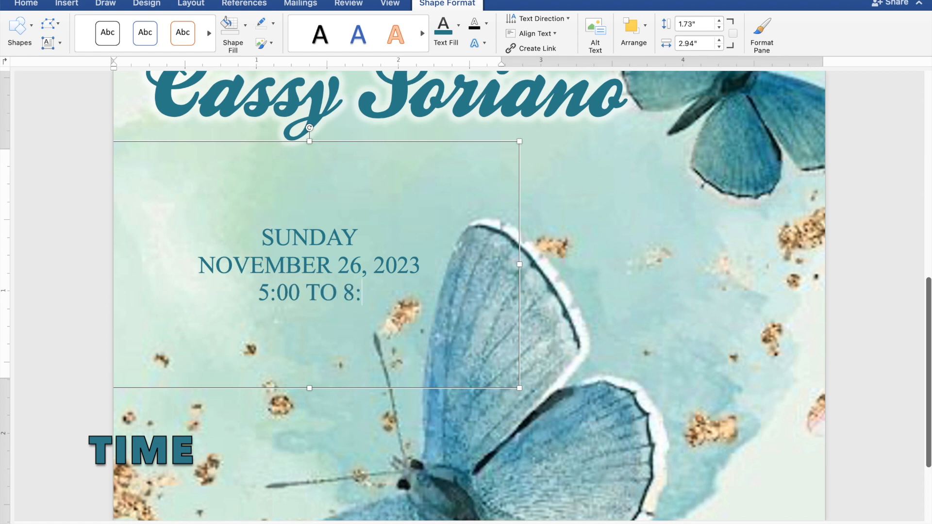
text(00 P)
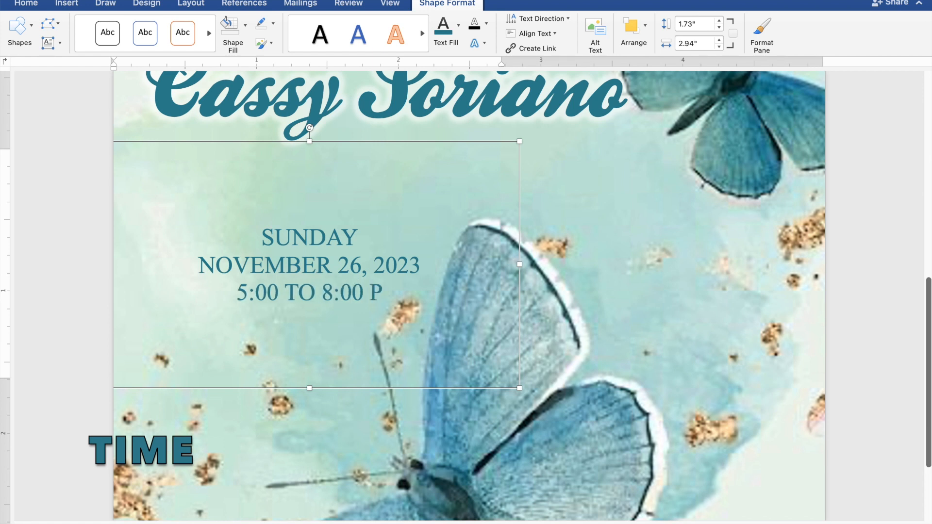
text(.M.)
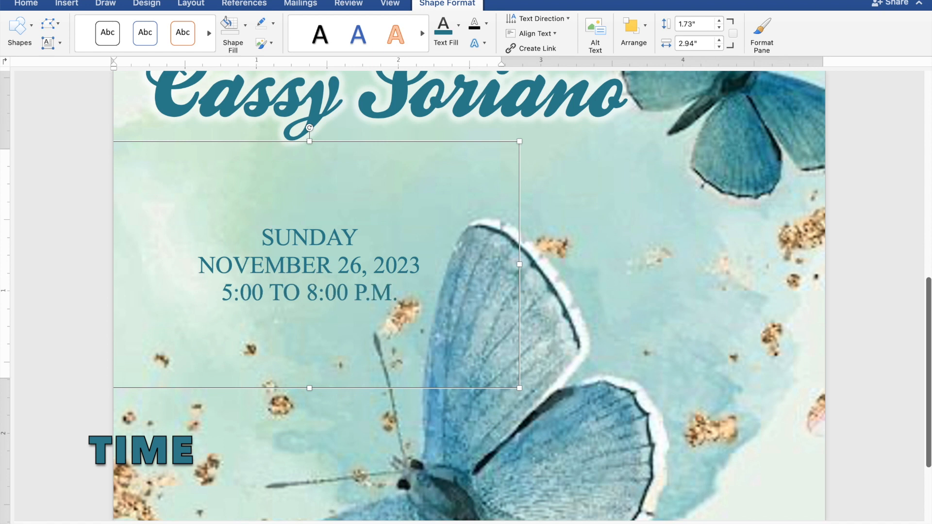
key(Return)
text(J)
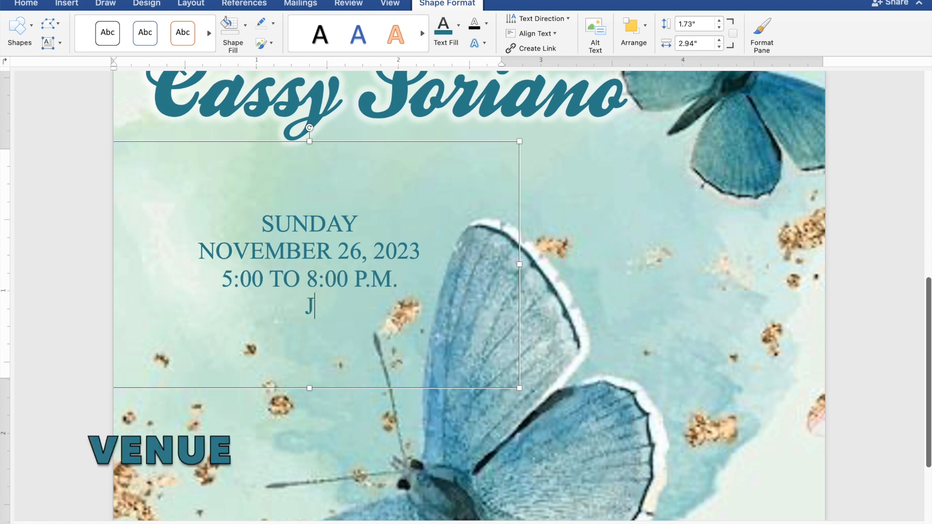
text(APANESE GARDEB)
key(BackSpace)
text(N)
key(Return)
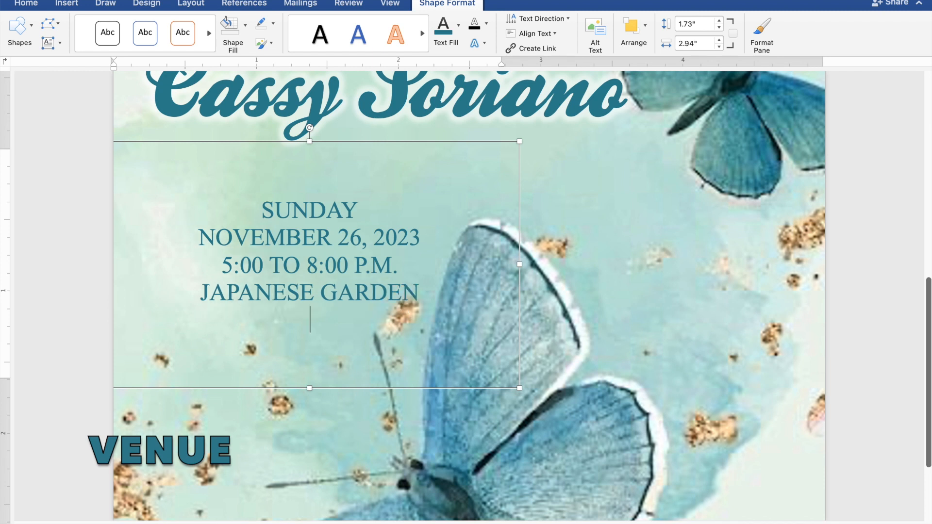
text(TONDAL)
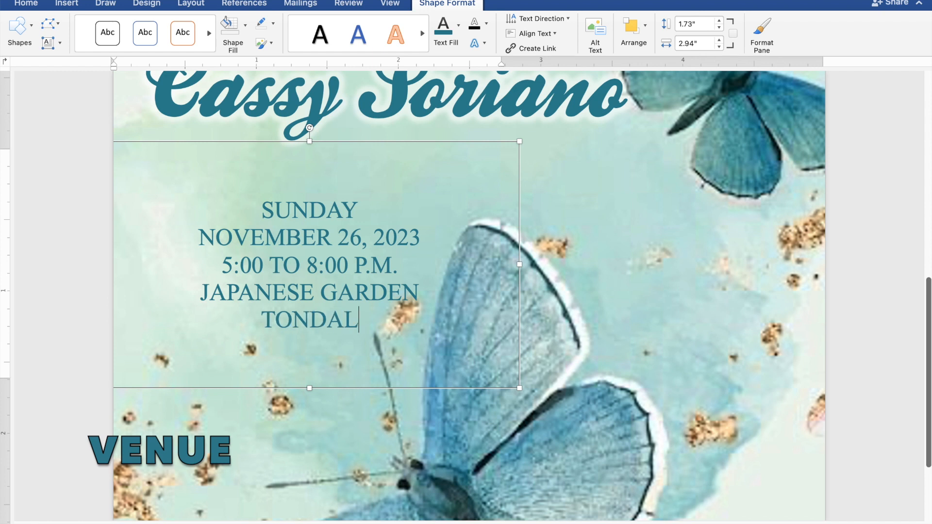
text(IGAN)
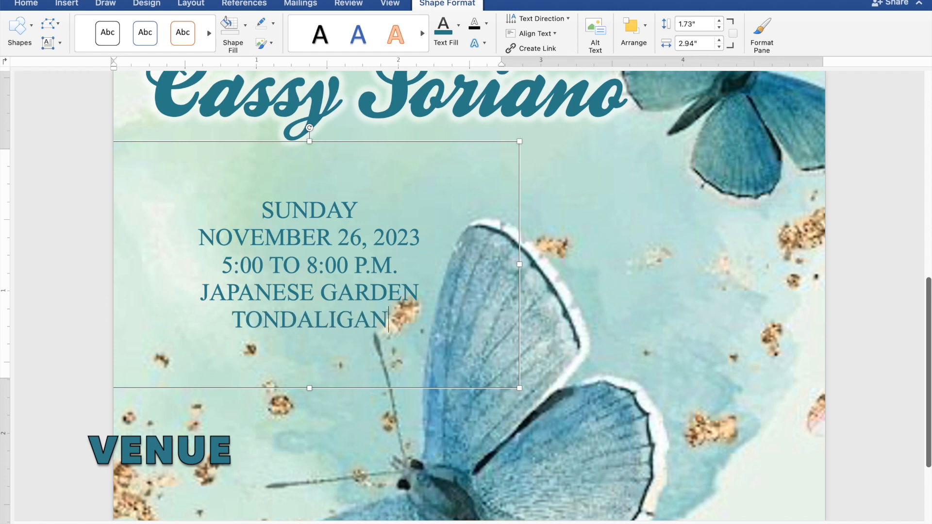
text( BEACH)
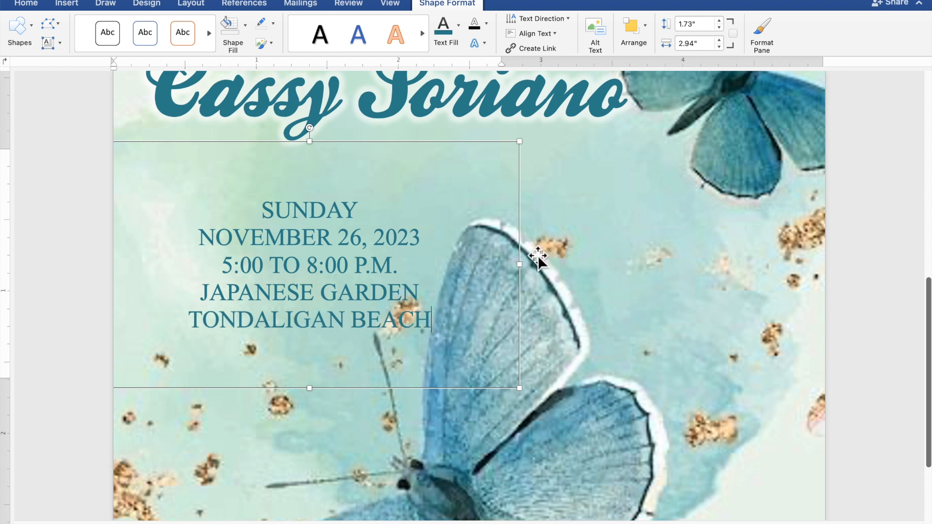
Move the event details, JOIN US heading and script name boxes up so they stack tightly.
scroll(534, 255, down, 5)
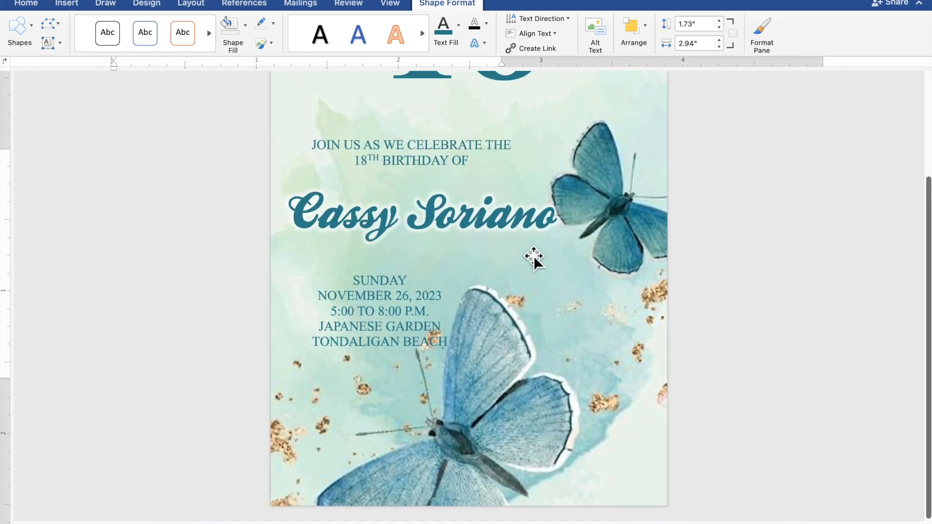
scroll(534, 256, down, 2)
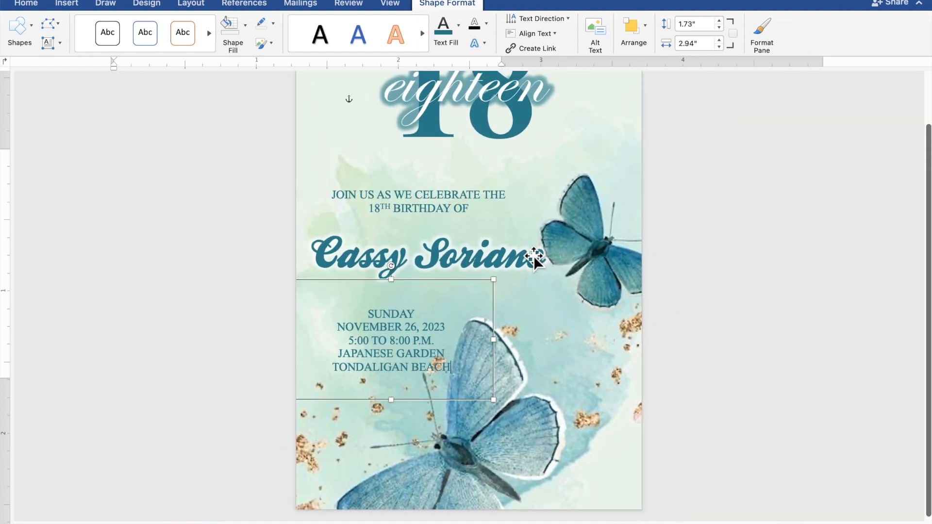
scroll(534, 256, down, 1)
scroll(533, 255, down, 1)
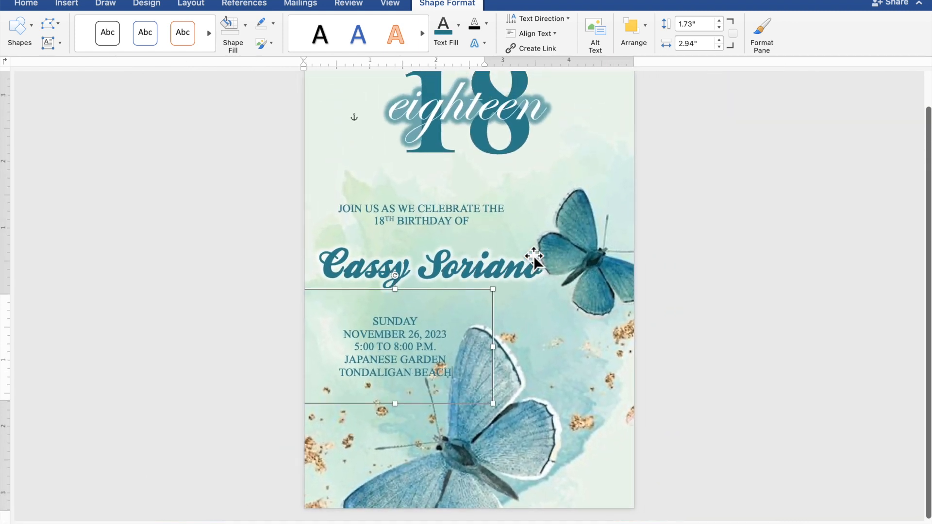
scroll(534, 255, up, 2)
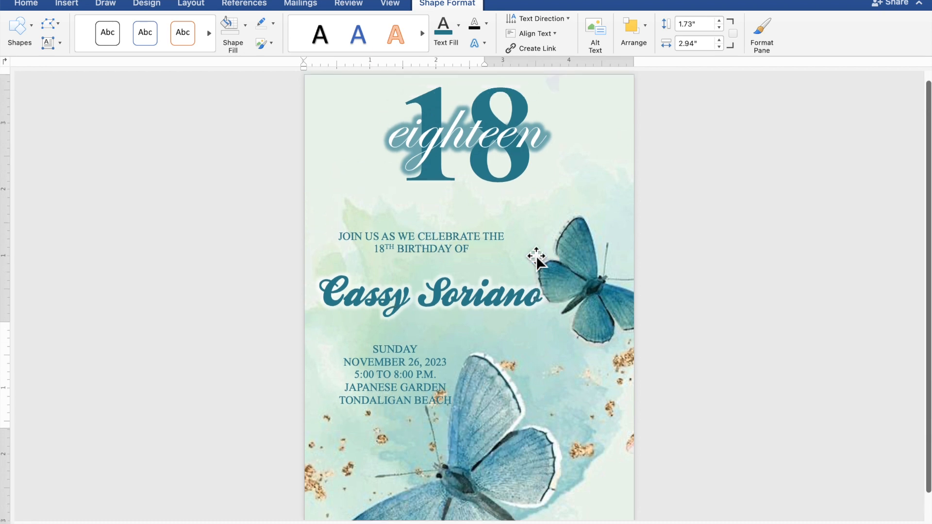
scroll(536, 258, down, 2)
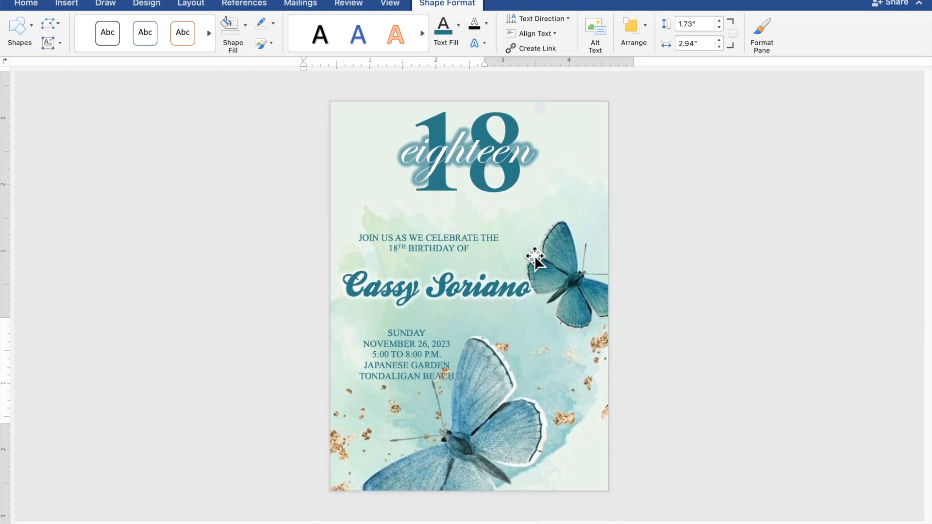
scroll(534, 257, up, 1)
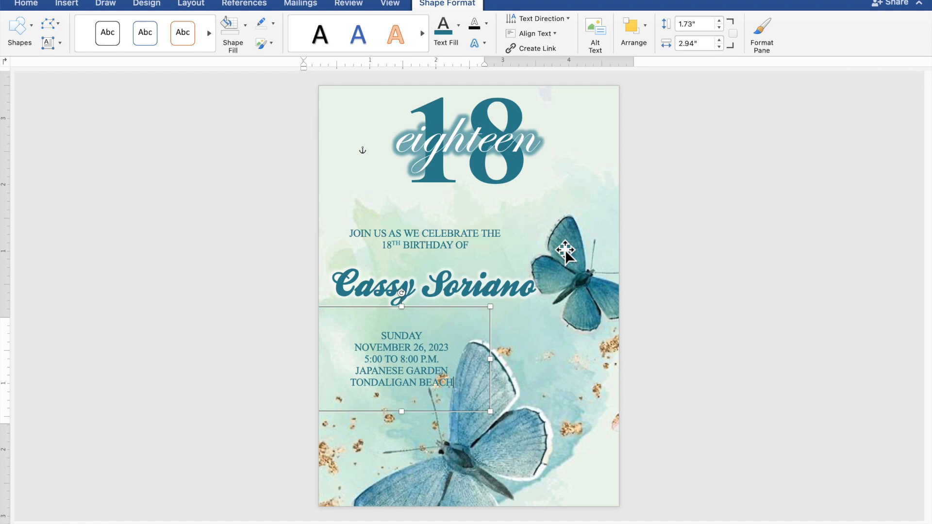
drag(468, 310, 453, 296)
drag(449, 241, 450, 232)
drag(434, 296, 433, 284)
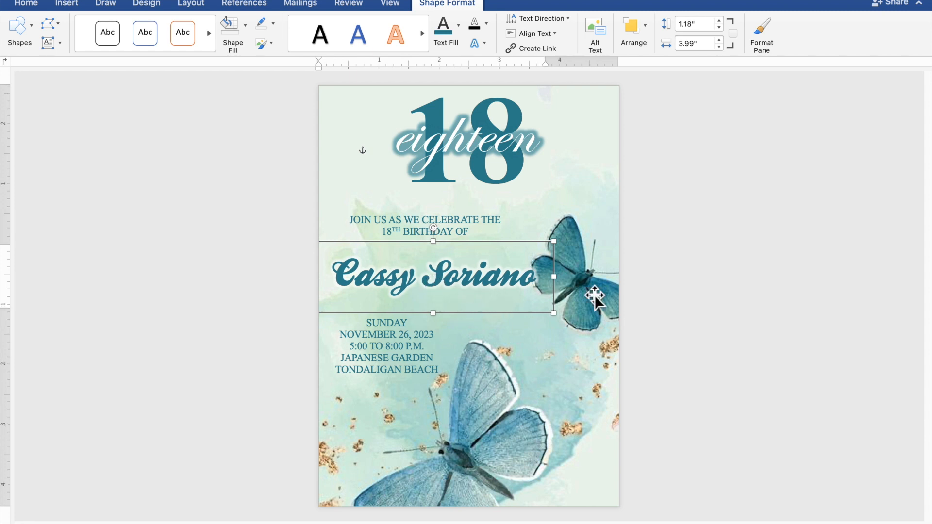
click(801, 293)
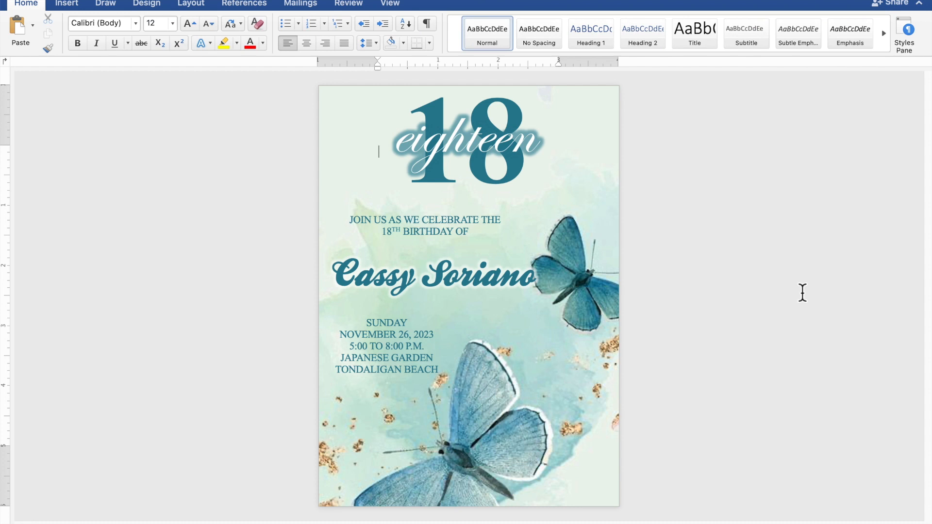